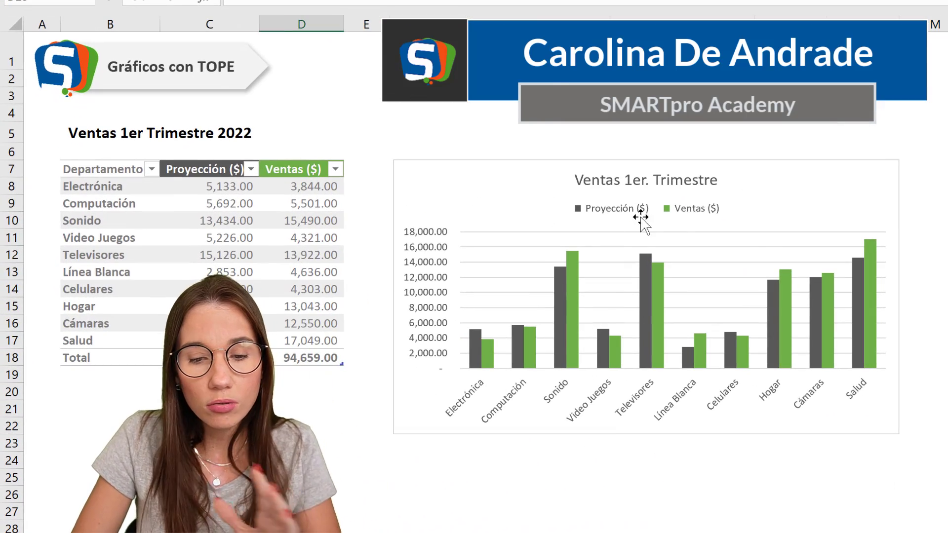
# Inspect the finished chart's Proyección and Ventas series, then deselect the chart.
pyautogui.click(560, 317)
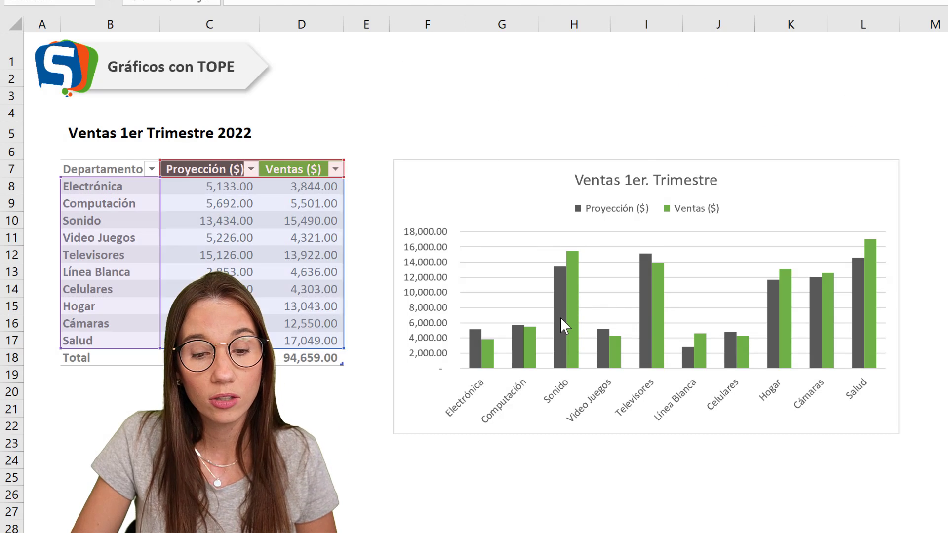
pyautogui.click(559, 316)
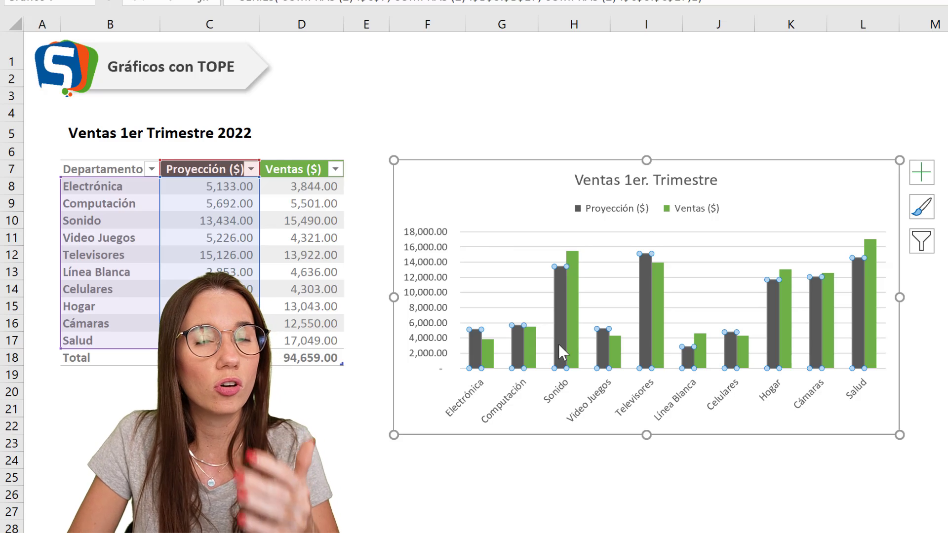
pyautogui.click(570, 330)
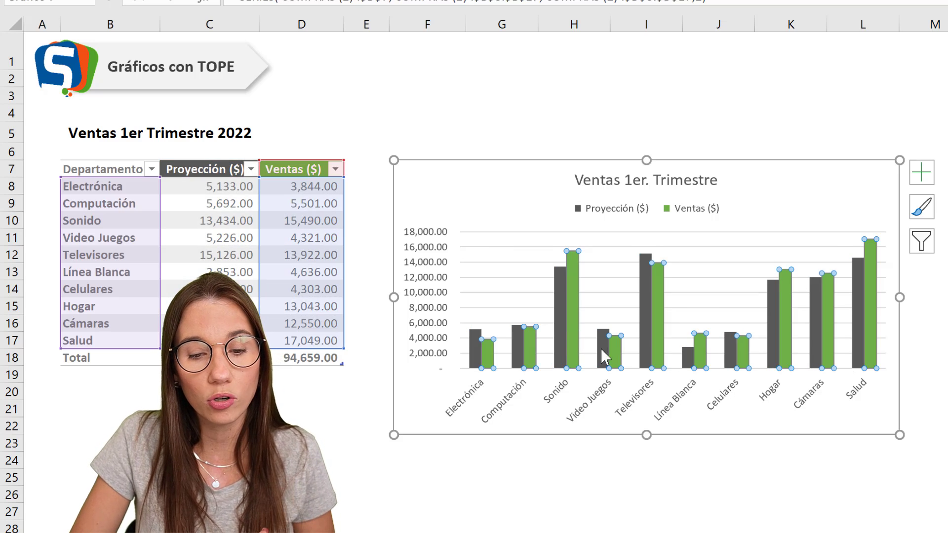
pyautogui.click(592, 528)
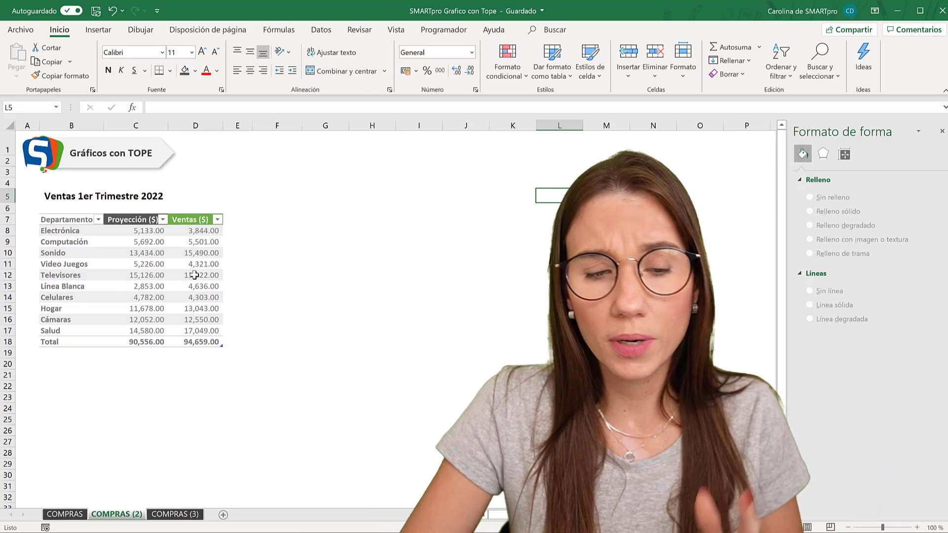
# Insert a clustered column chart from table B7:D17 and drag it up beside the table.
pyautogui.click(73, 238)
pyautogui.moveTo(74, 219); pyautogui.dragTo(201, 330)
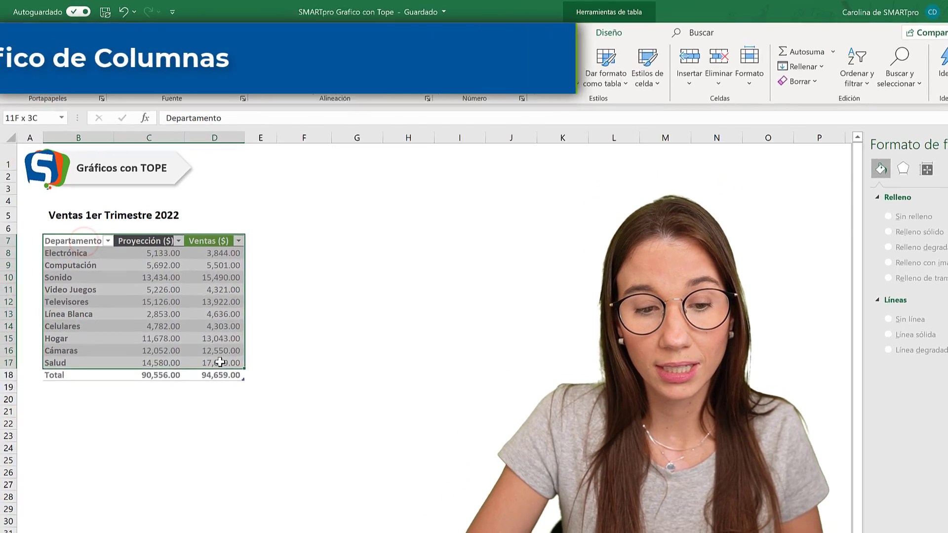
pyautogui.moveTo(219, 362); pyautogui.dragTo(220, 363)
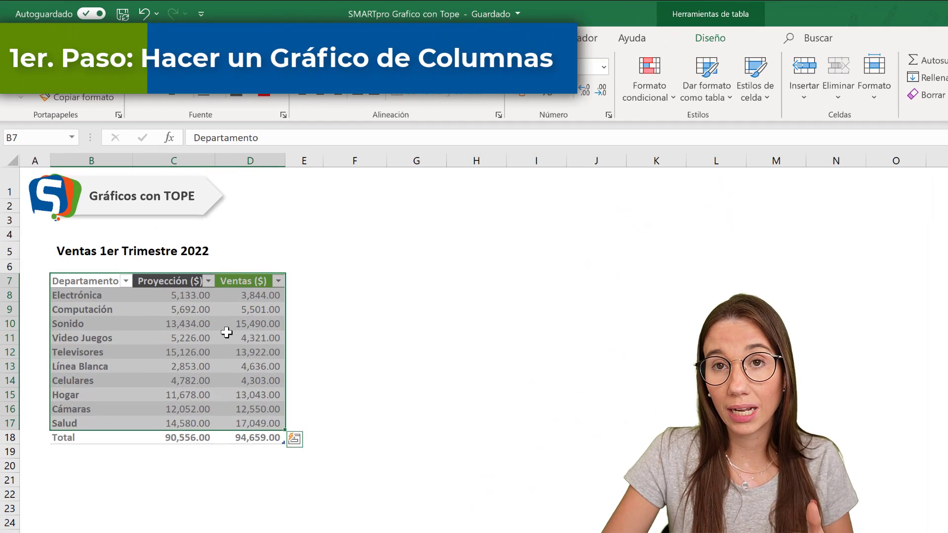
pyautogui.click(173, 335)
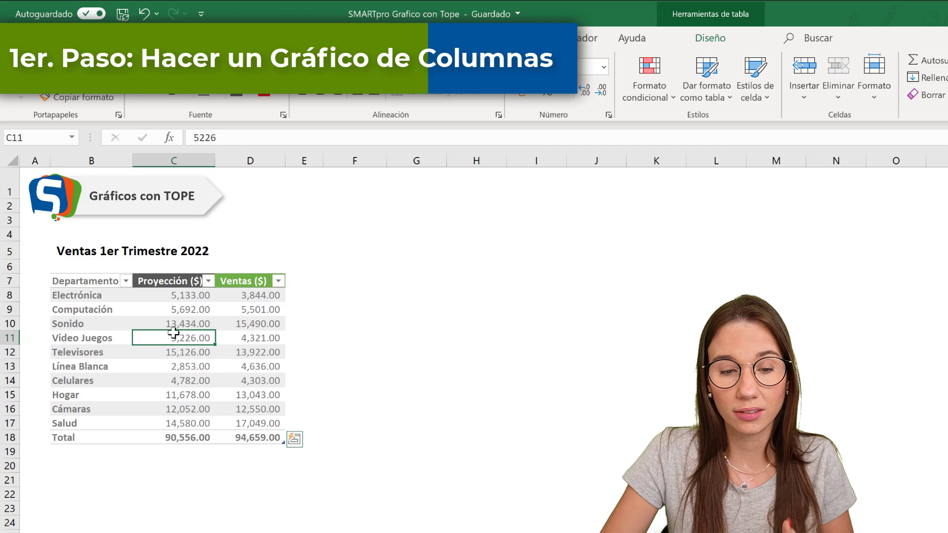
pyautogui.click(126, 37)
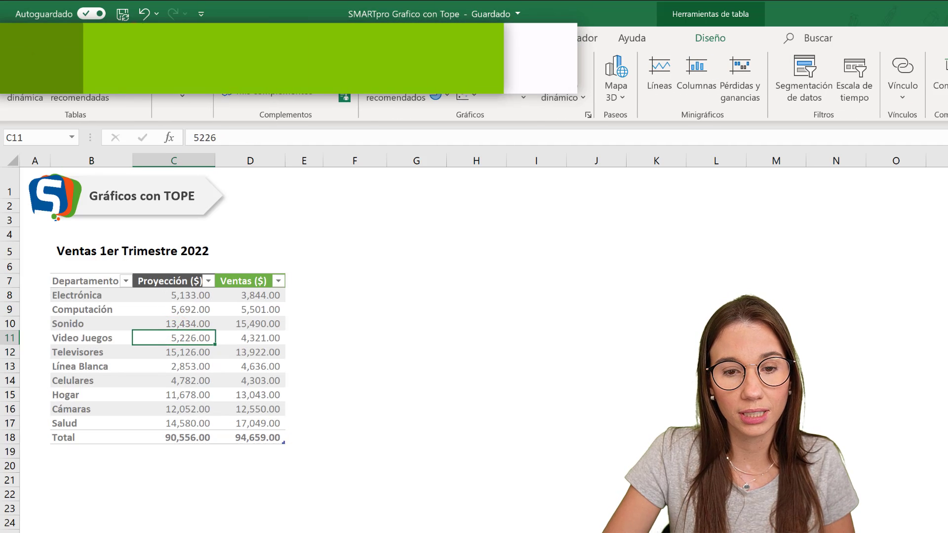
pyautogui.click(442, 60)
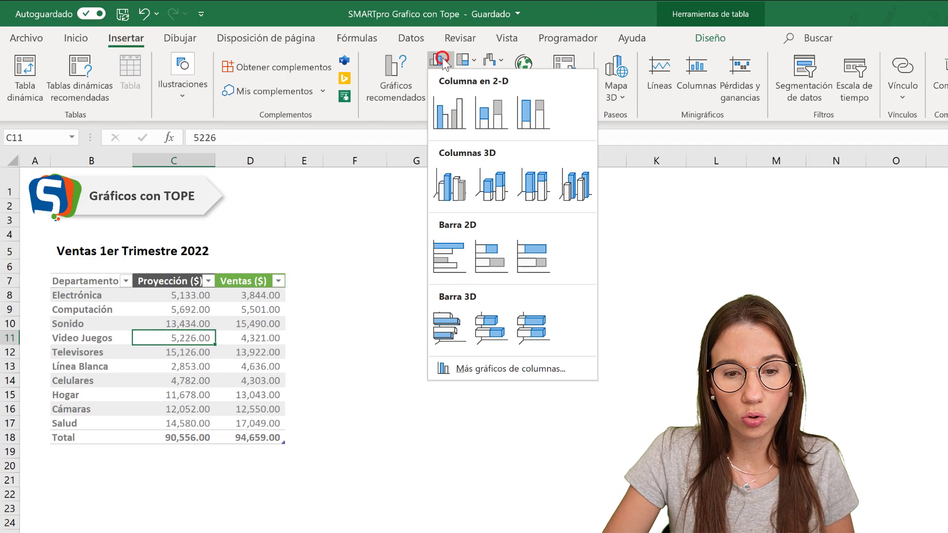
pyautogui.click(452, 107)
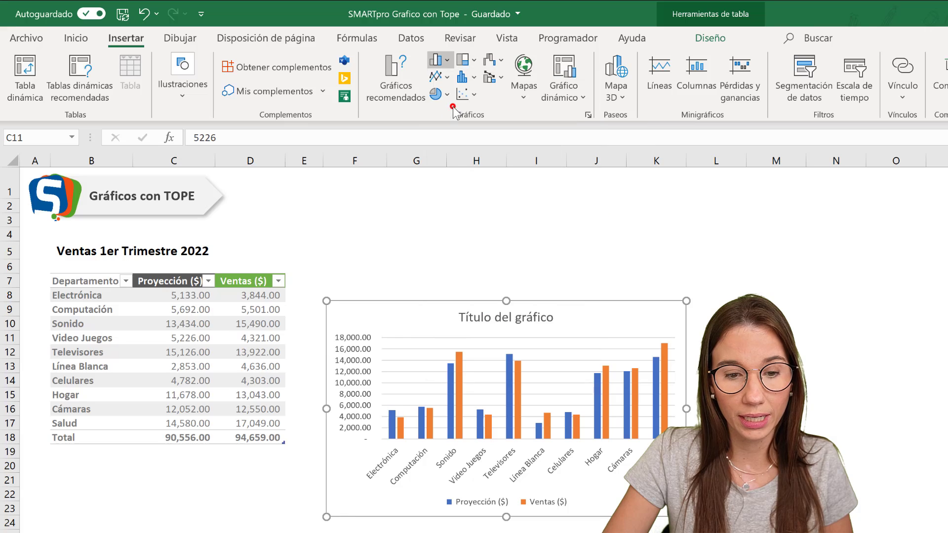
pyautogui.click(387, 309)
pyautogui.moveTo(388, 281); pyautogui.dragTo(375, 287)
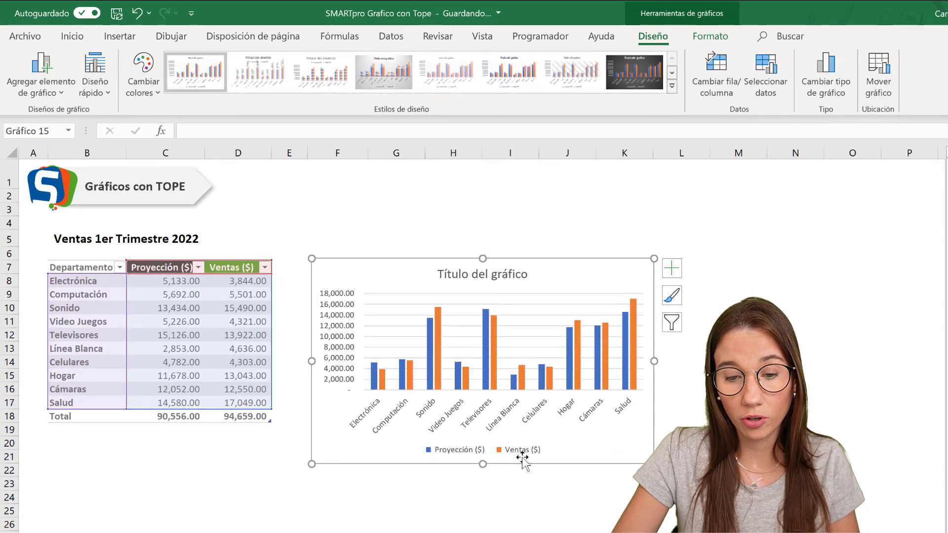
pyautogui.doubleClick(449, 376)
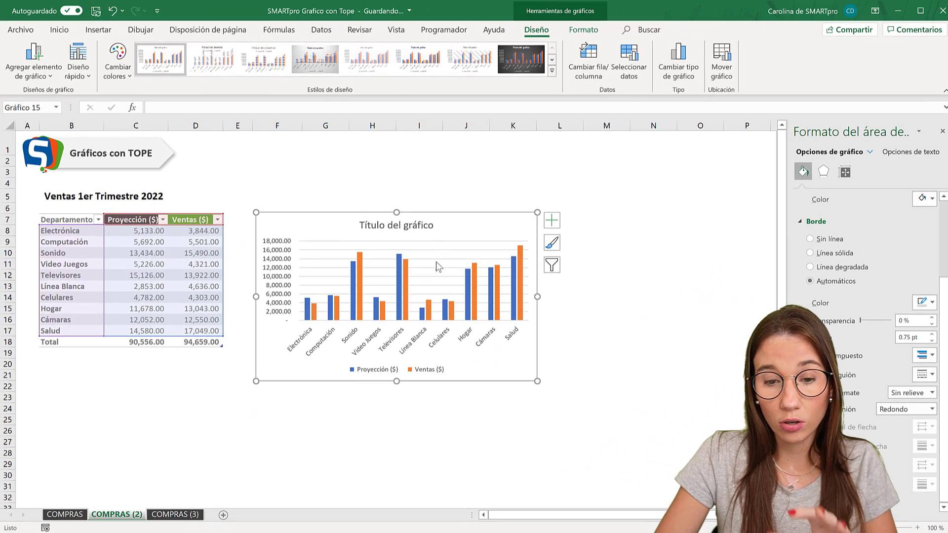
# Position the chart legend at the top (Arriba), just under the chart title.
pyautogui.click(551, 220)
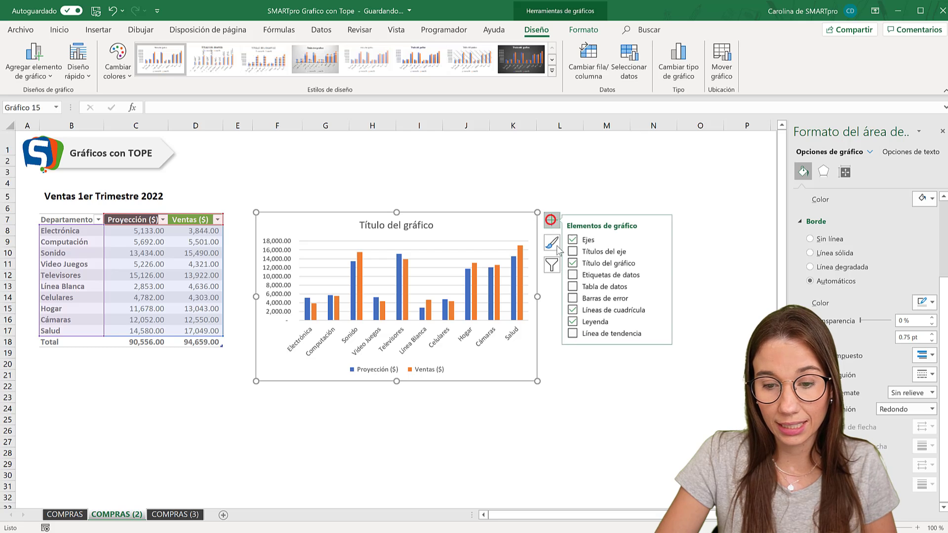
pyautogui.click(663, 321)
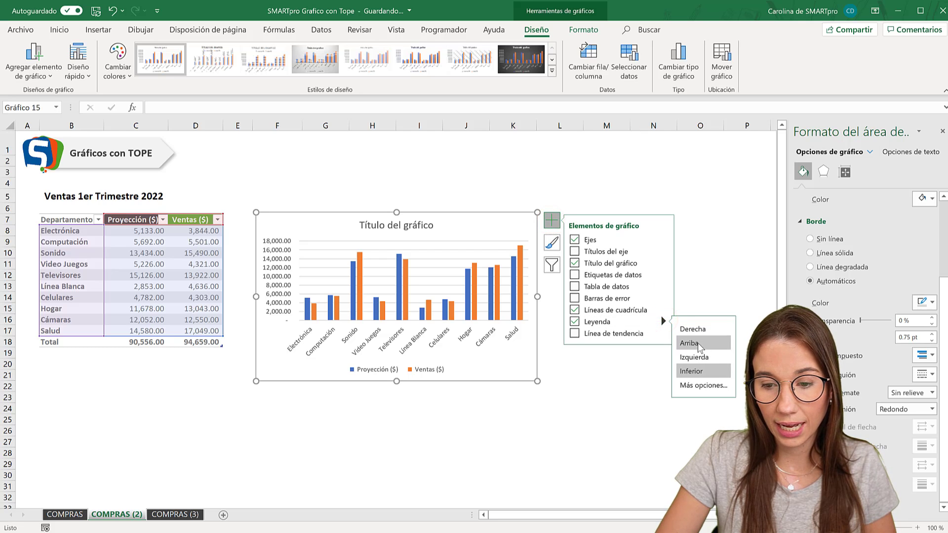
pyautogui.click(700, 342)
pyautogui.click(437, 420)
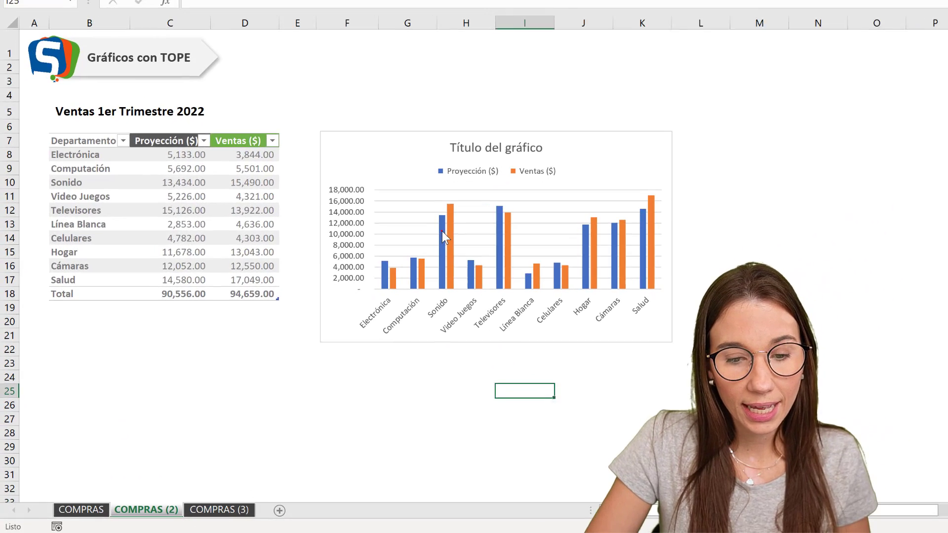
pyautogui.click(443, 231)
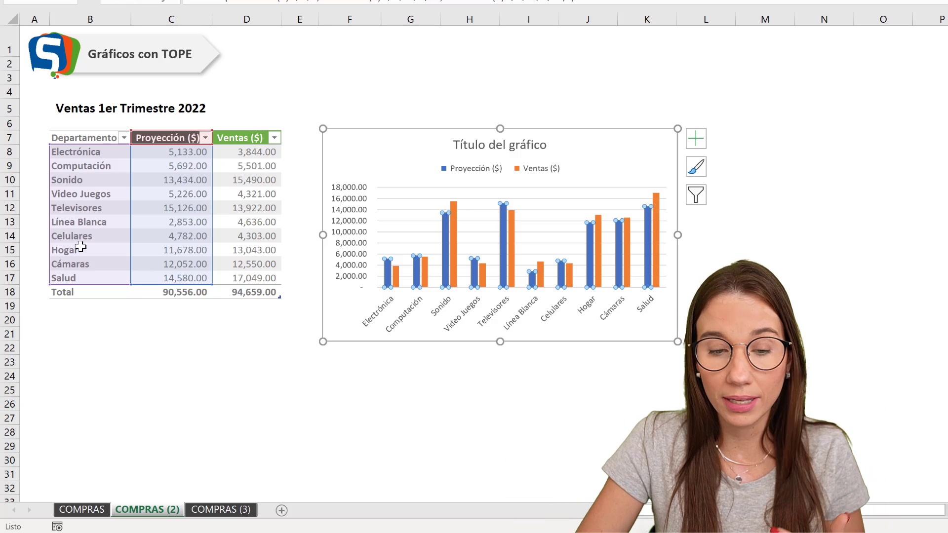
pyautogui.click(280, 415)
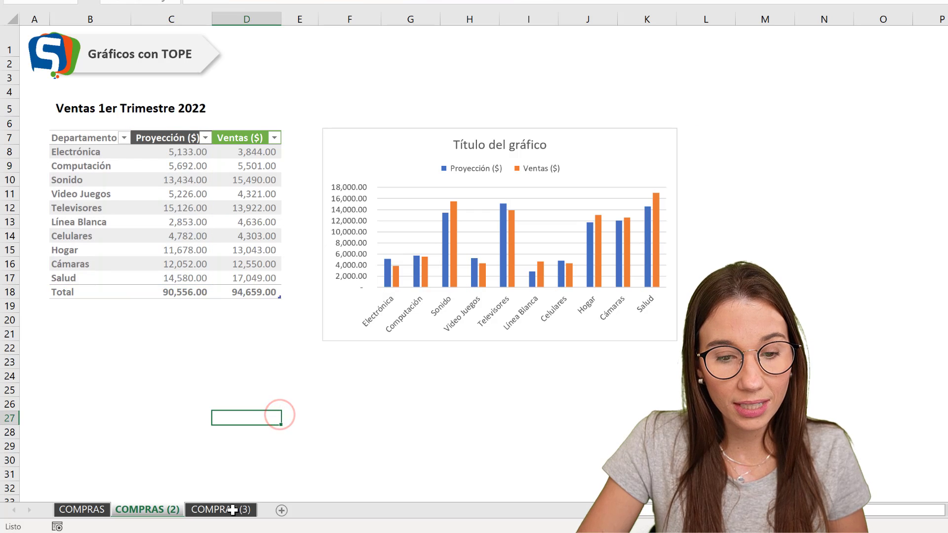
pyautogui.click(232, 509)
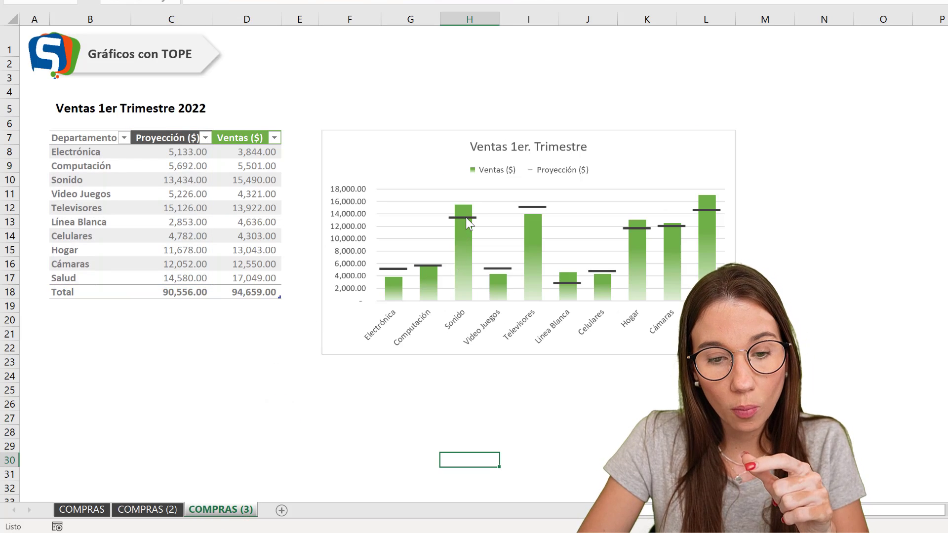
pyautogui.click(466, 218)
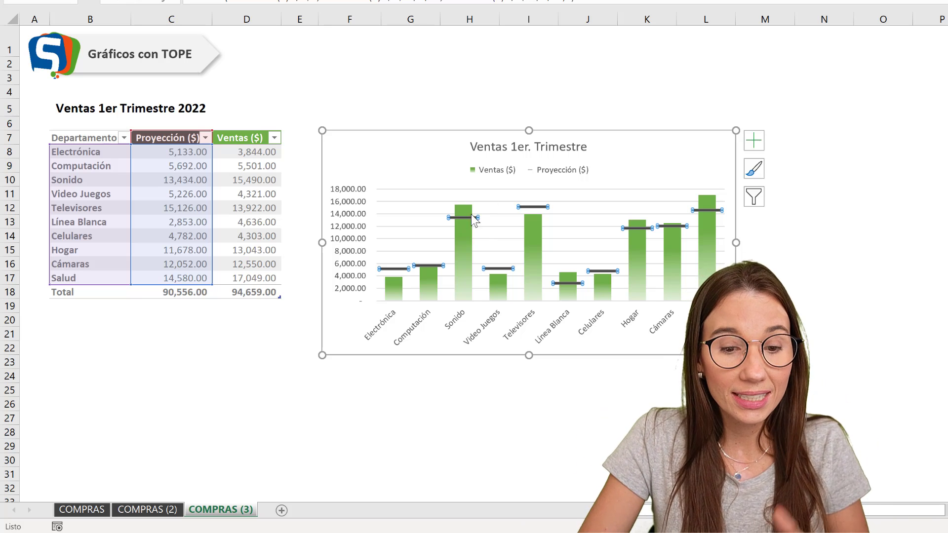
pyautogui.click(461, 242)
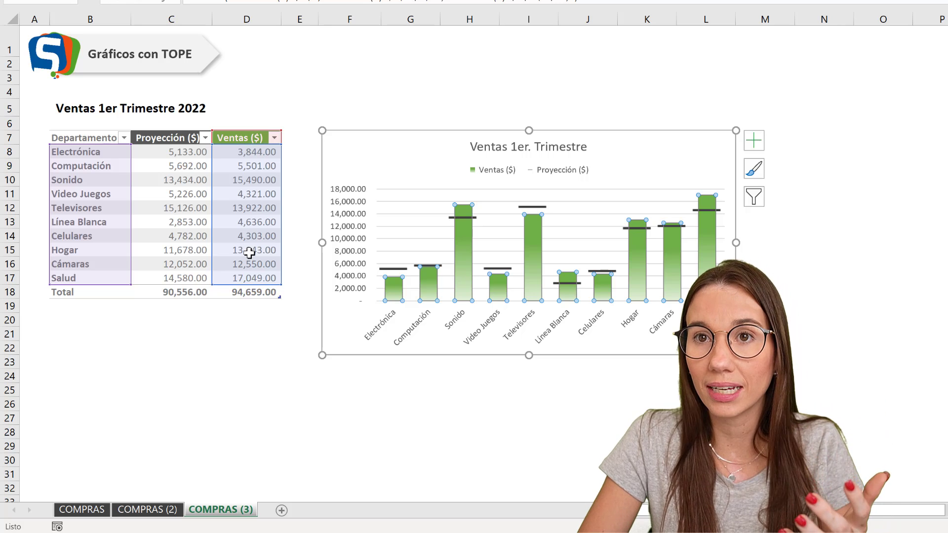
pyautogui.click(166, 513)
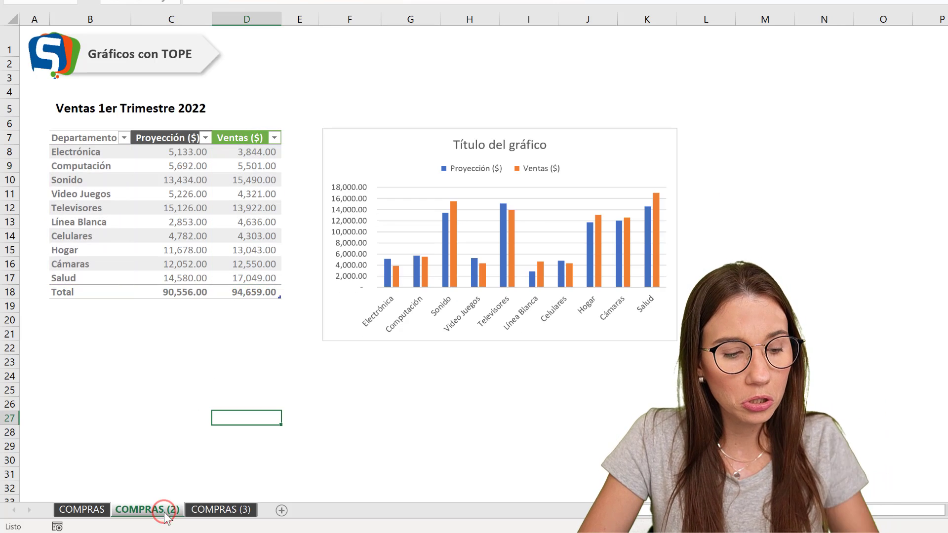
# Change the Ventas bars' shape fill from orange to green.
pyautogui.doubleClick(454, 232)
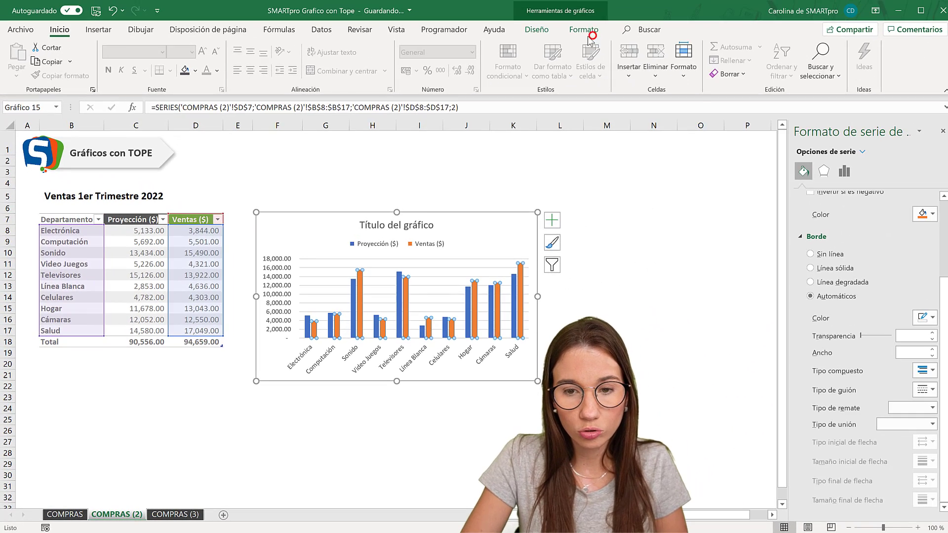
pyautogui.click(582, 31)
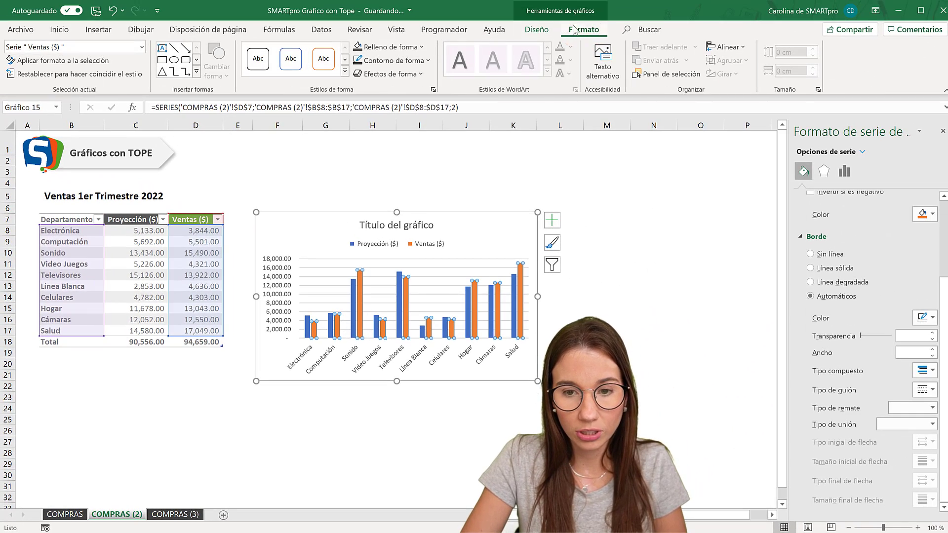
pyautogui.click(395, 48)
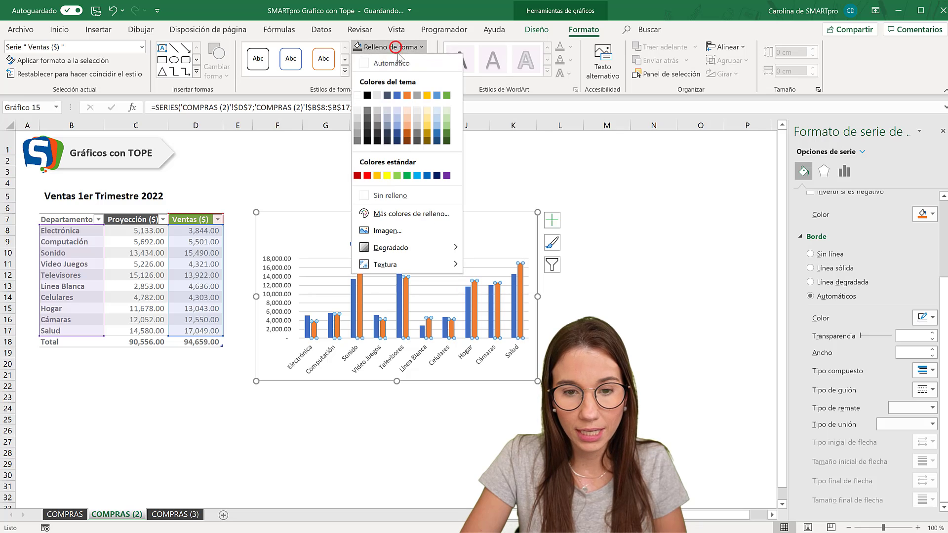
pyautogui.click(446, 94)
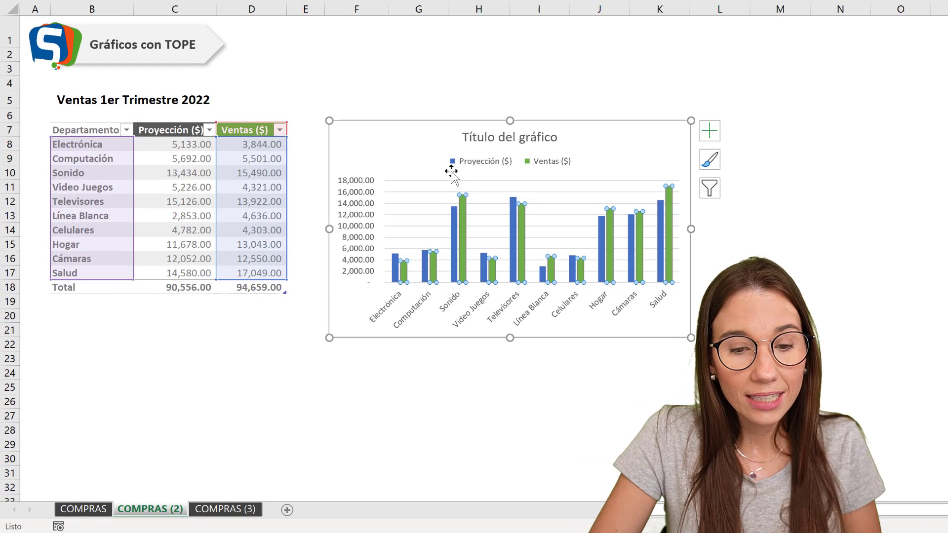
pyautogui.click(454, 223)
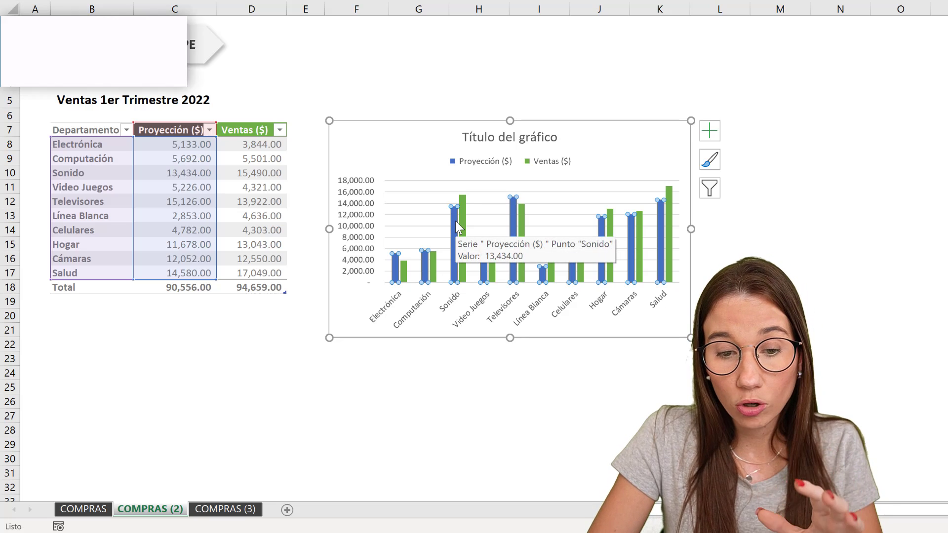
pyautogui.moveTo(454, 231)
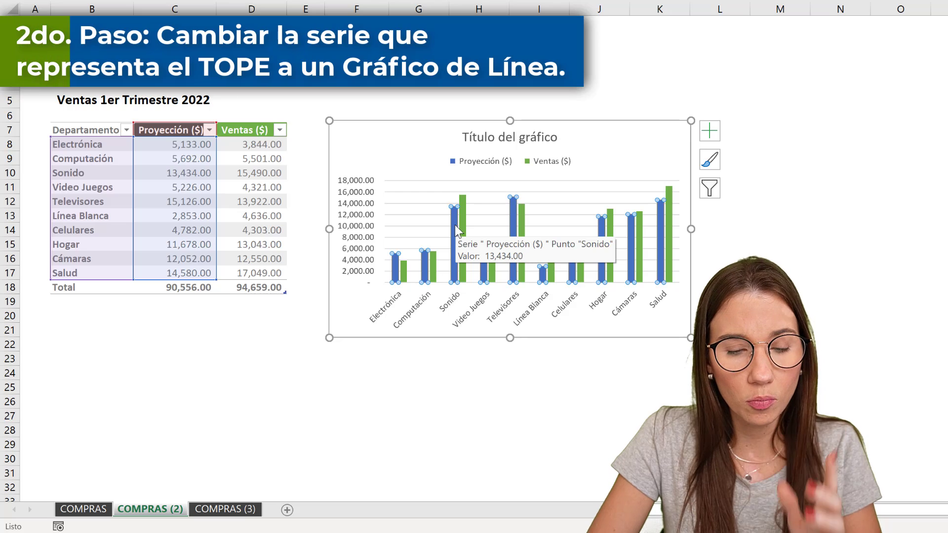
# Select the Proyección series and bring up the Insertar line chart types for it.
pyautogui.click(439, 223)
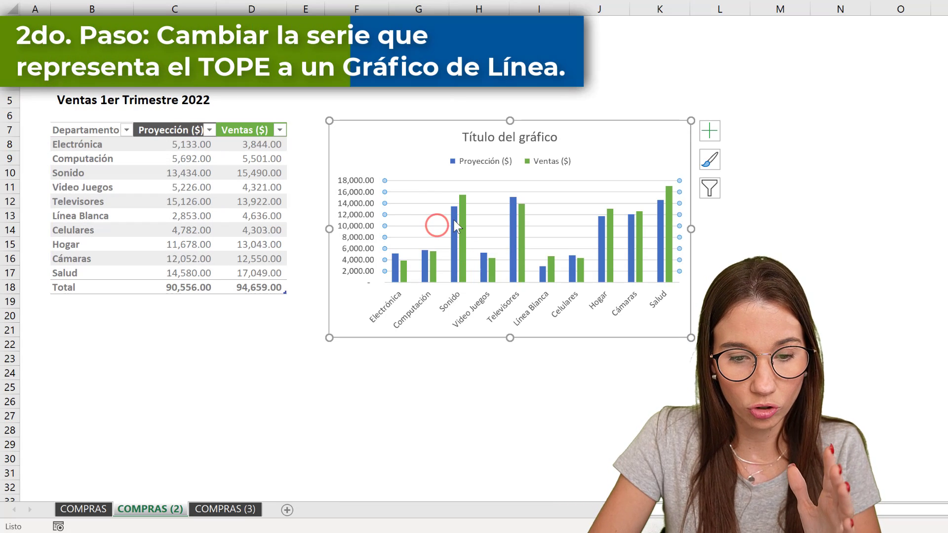
pyautogui.click(454, 219)
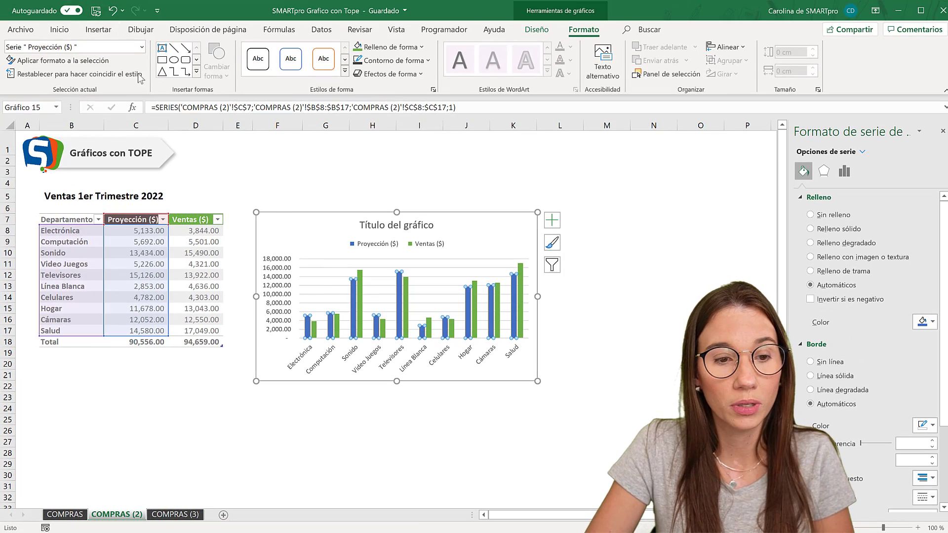
pyautogui.click(100, 30)
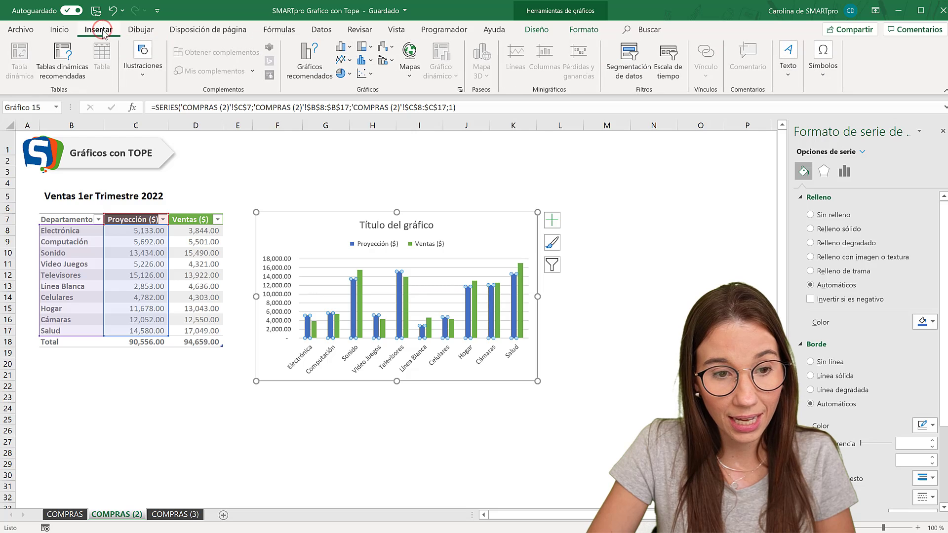
pyautogui.click(350, 61)
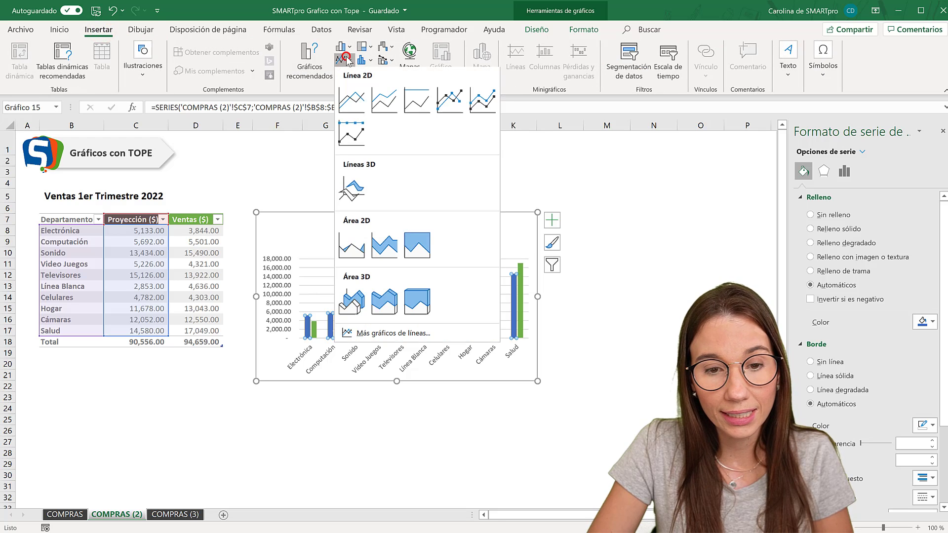
pyautogui.moveTo(351, 98)
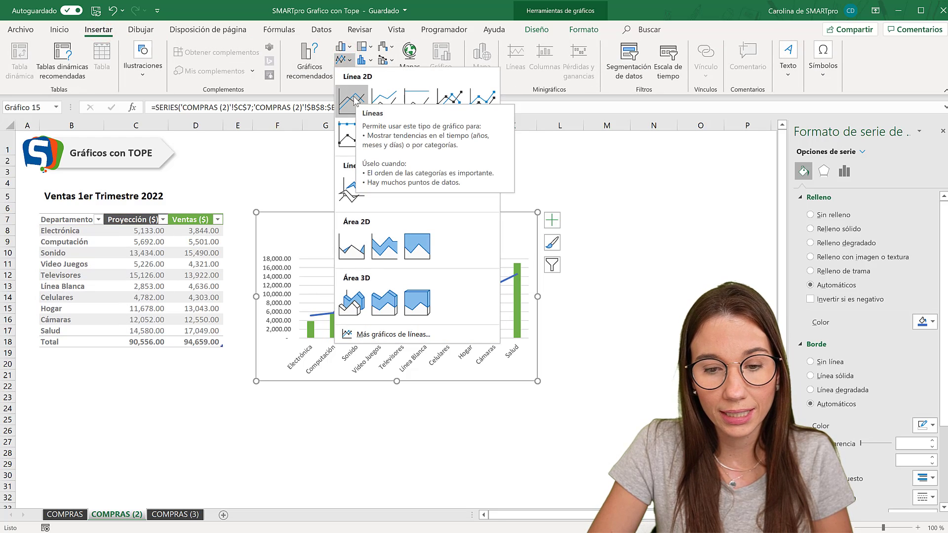
pyautogui.press('Escape')
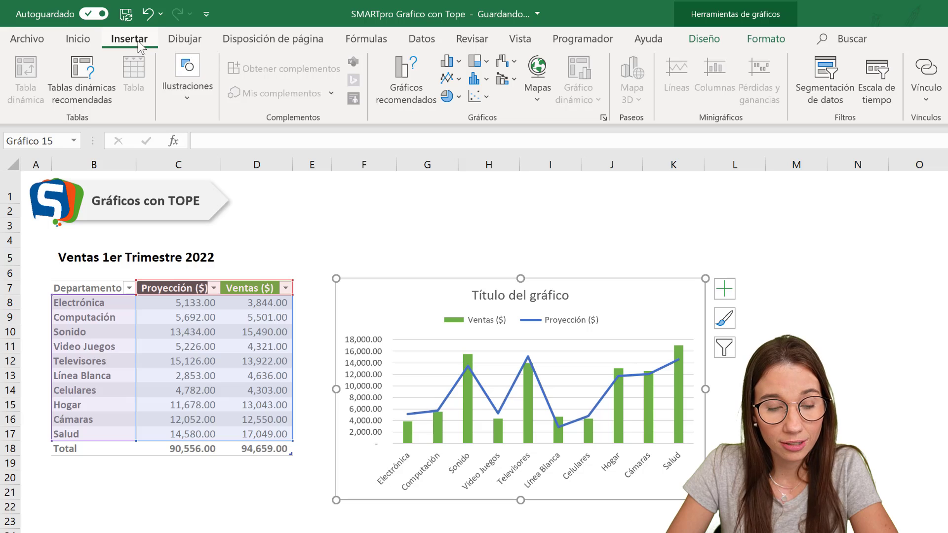
# Draw a short horizontal straight line shape just above the chart.
pyautogui.click(175, 73)
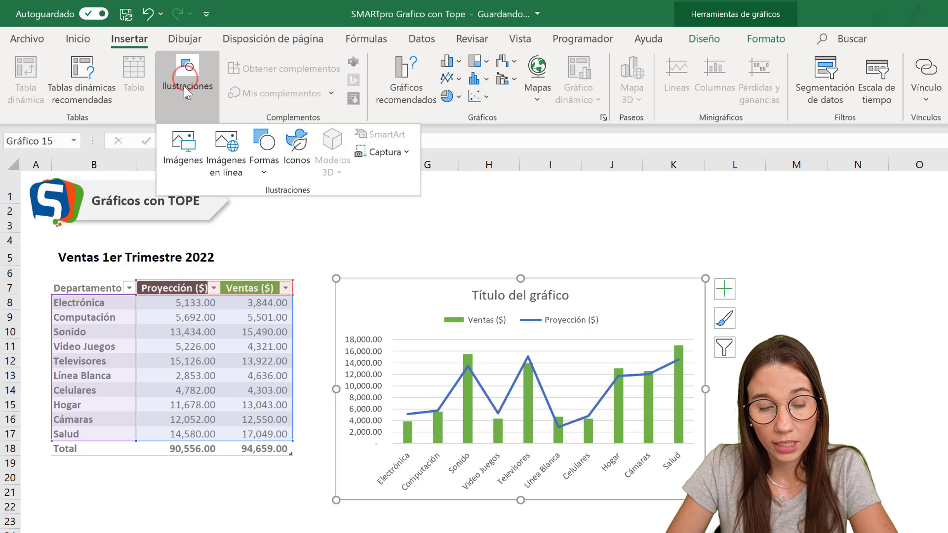
pyautogui.click(265, 166)
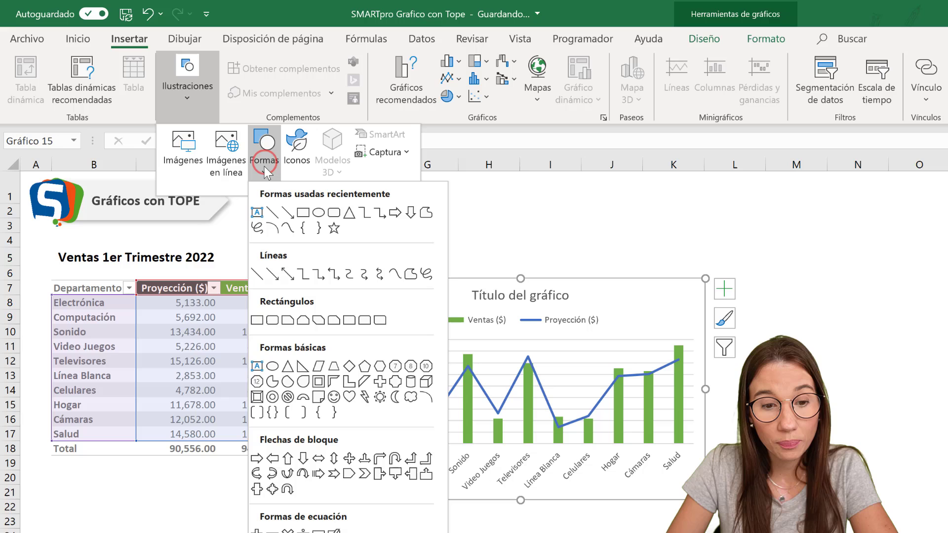
pyautogui.click(272, 213)
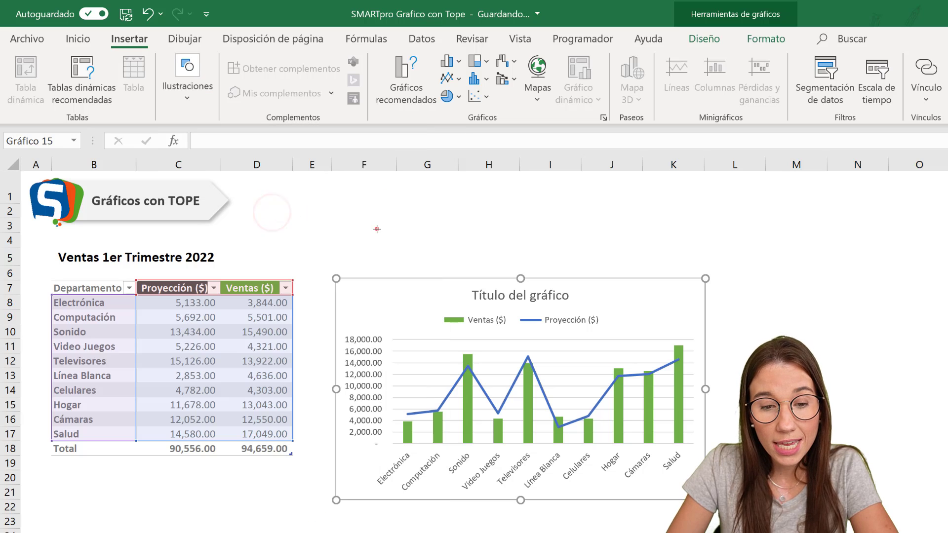
pyautogui.moveTo(377, 229); pyautogui.dragTo(403, 232)
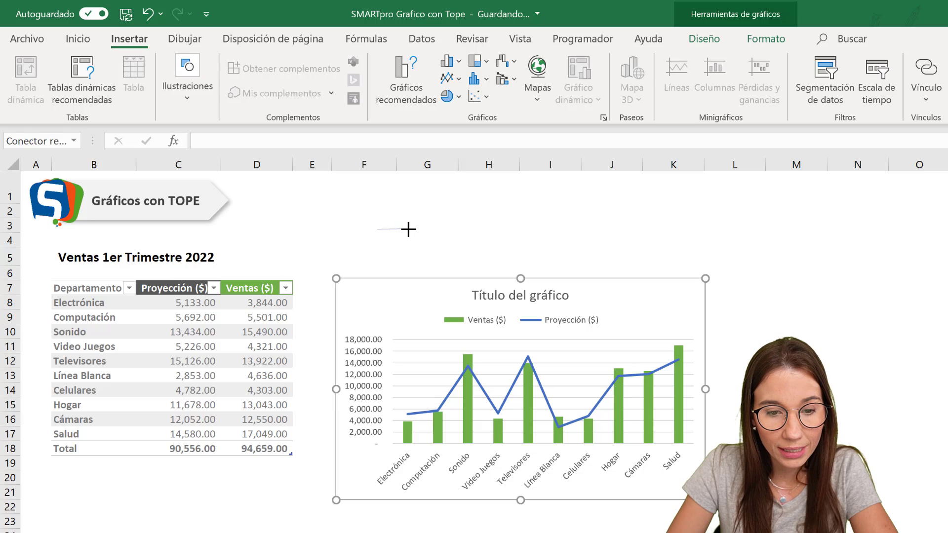
pyautogui.moveTo(408, 229); pyautogui.dragTo(408, 229)
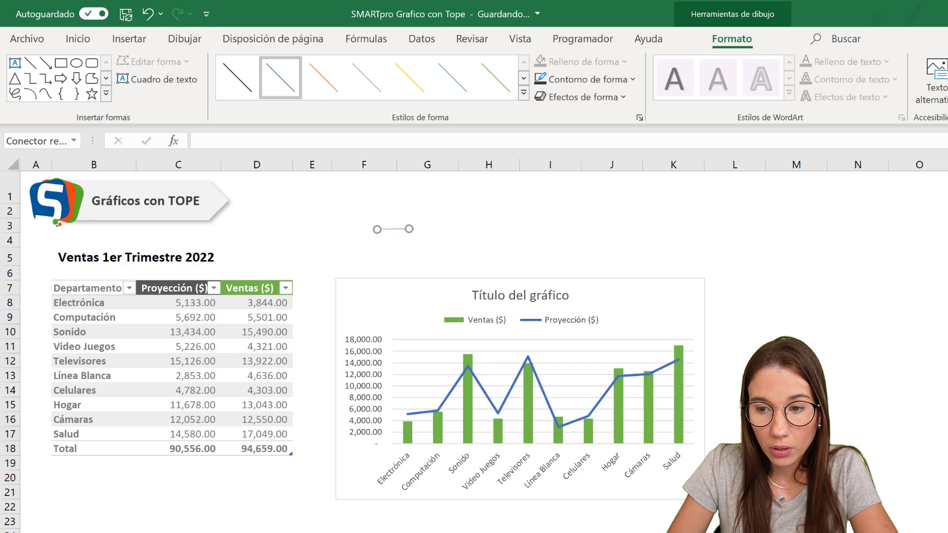
# Set the line shape's height to 0 cm so it is perfectly flat.
pyautogui.click(453, 238)
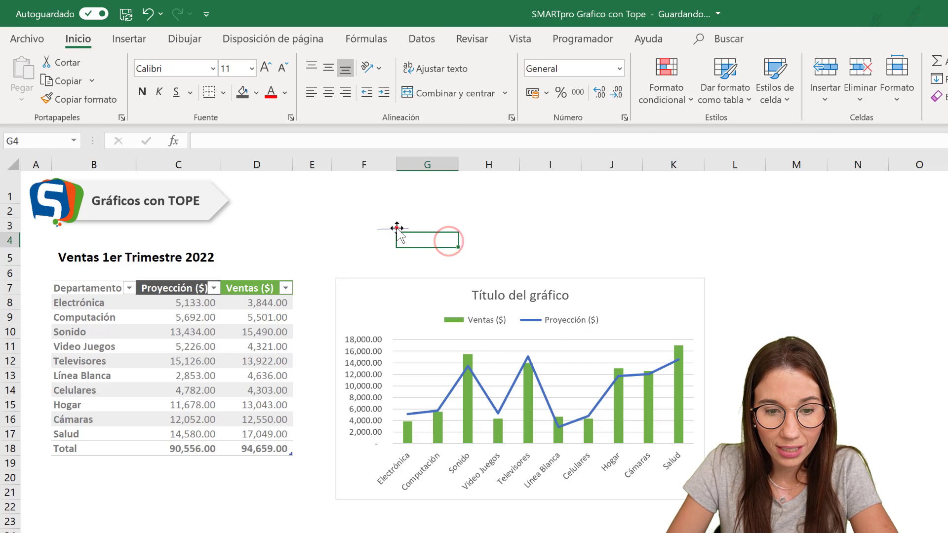
pyautogui.click(396, 229)
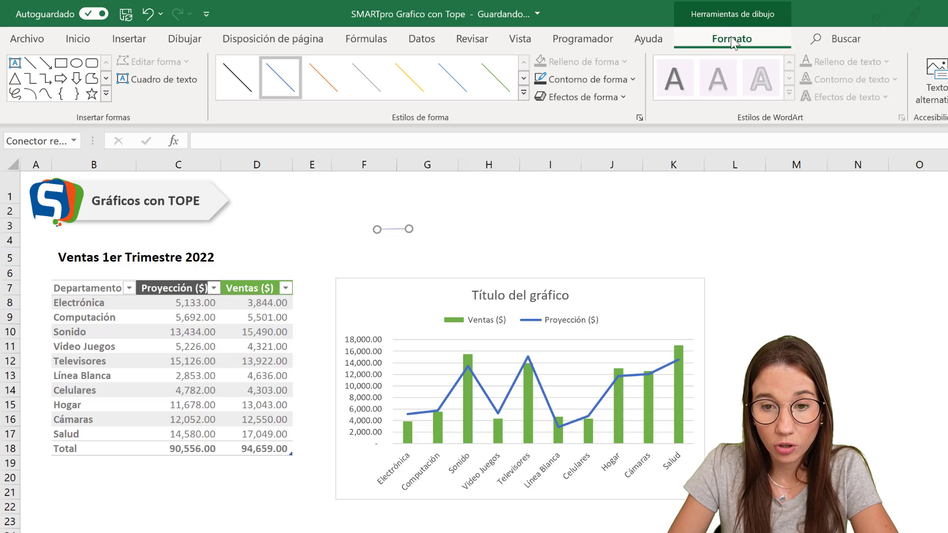
pyautogui.hotkey('ctrl', '1')
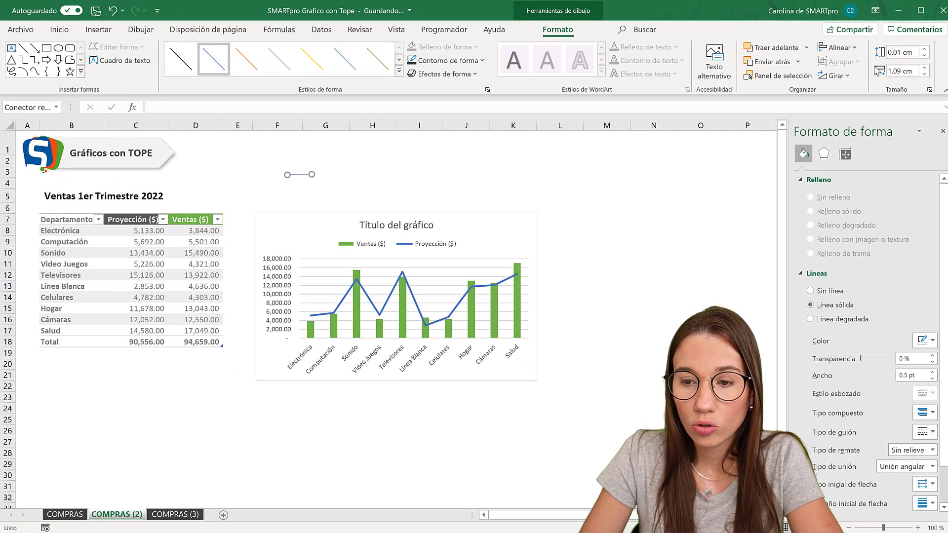
pyautogui.click(923, 55)
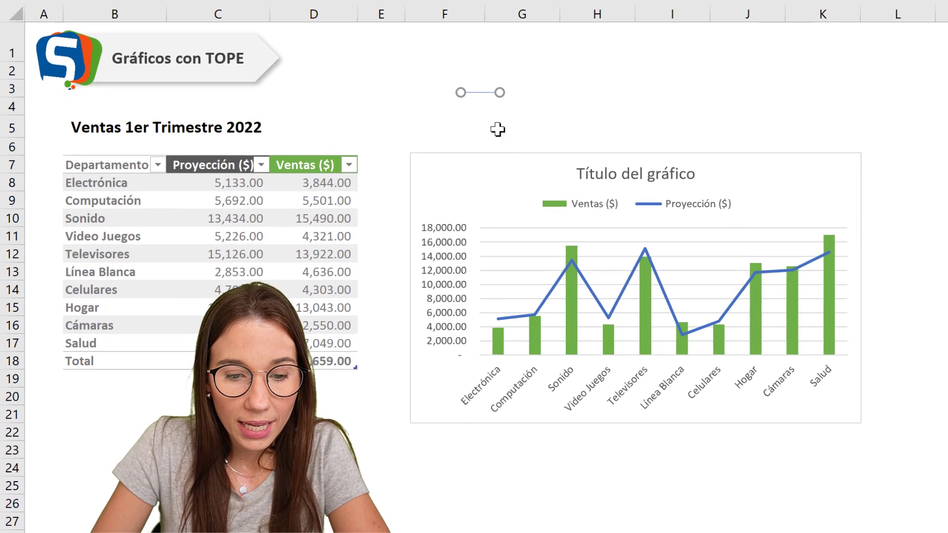
pyautogui.click(650, 340)
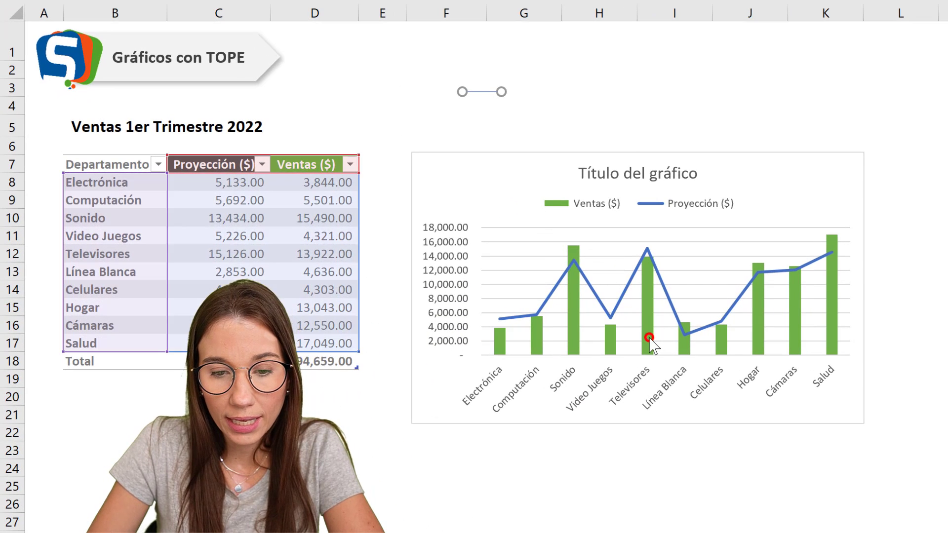
pyautogui.moveTo(482, 93); pyautogui.dragTo(528, 187)
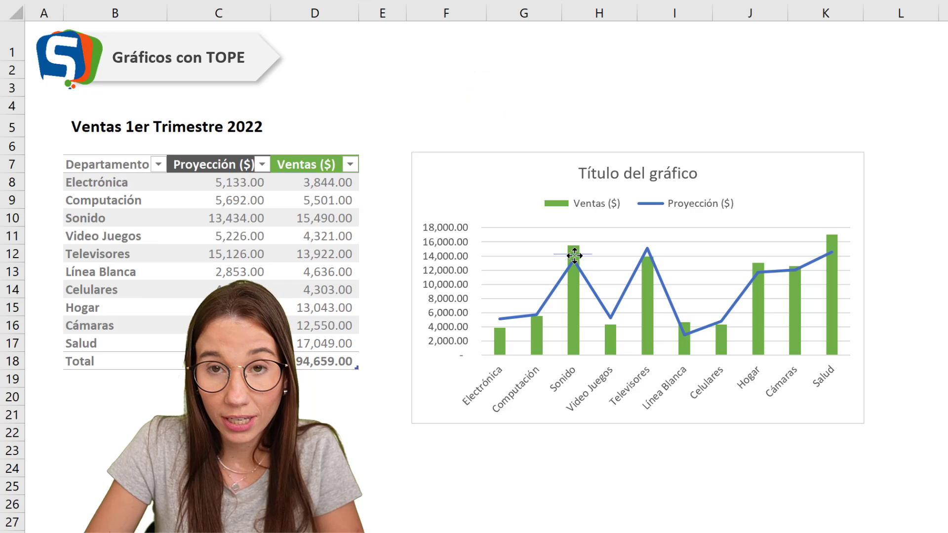
pyautogui.moveTo(574, 248); pyautogui.dragTo(574, 247)
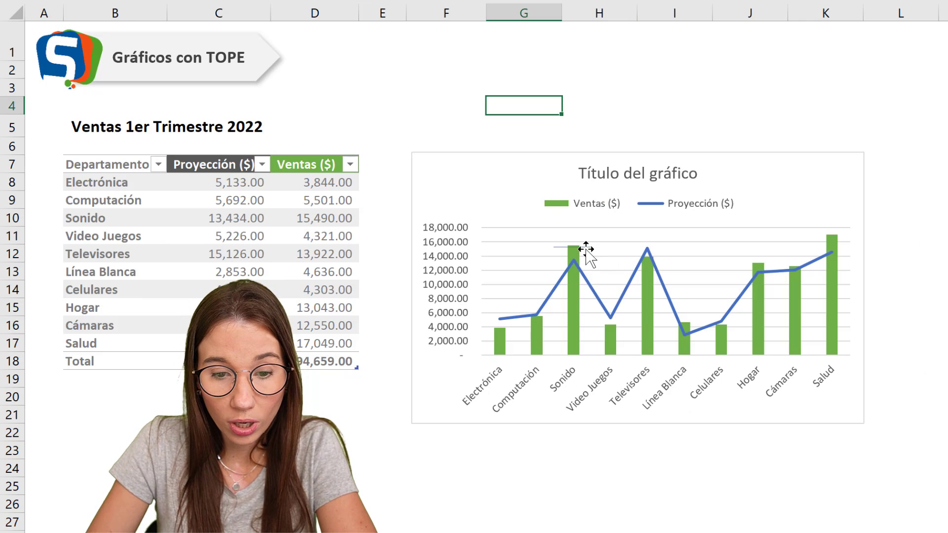
pyautogui.moveTo(585, 247); pyautogui.dragTo(587, 207)
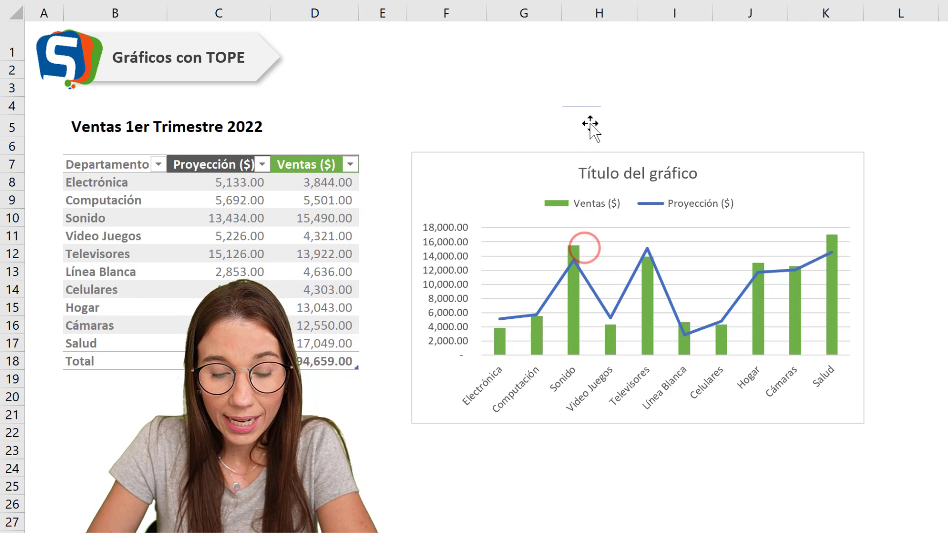
pyautogui.moveTo(590, 124); pyautogui.dragTo(590, 123)
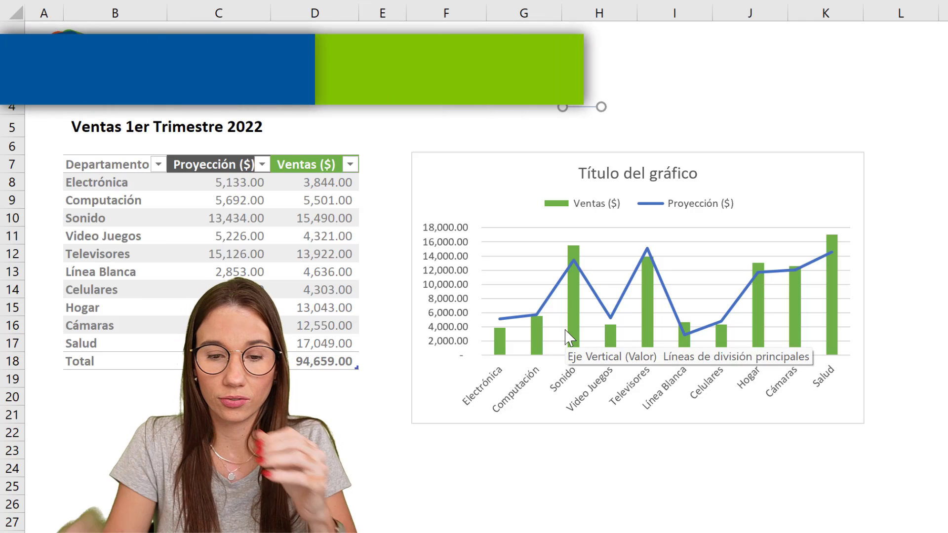
pyautogui.click(570, 329)
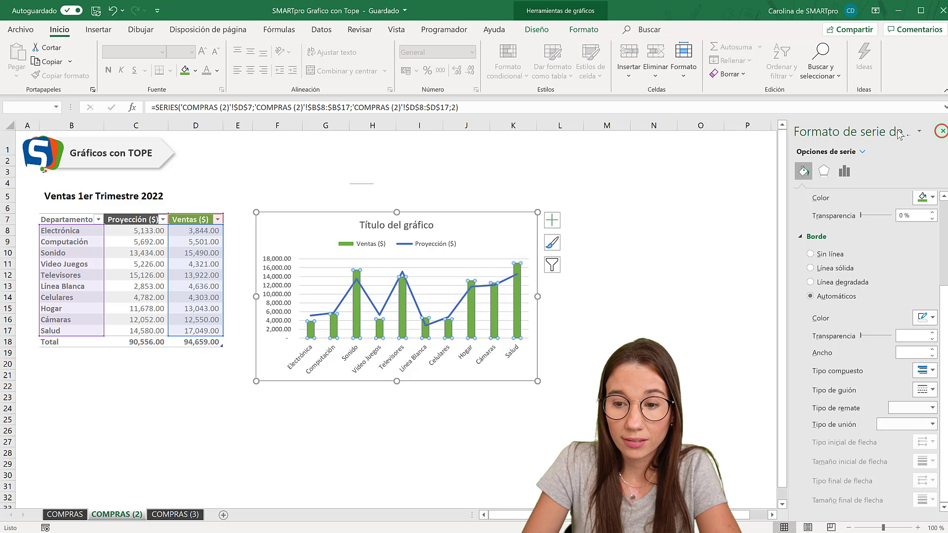
pyautogui.click(941, 132)
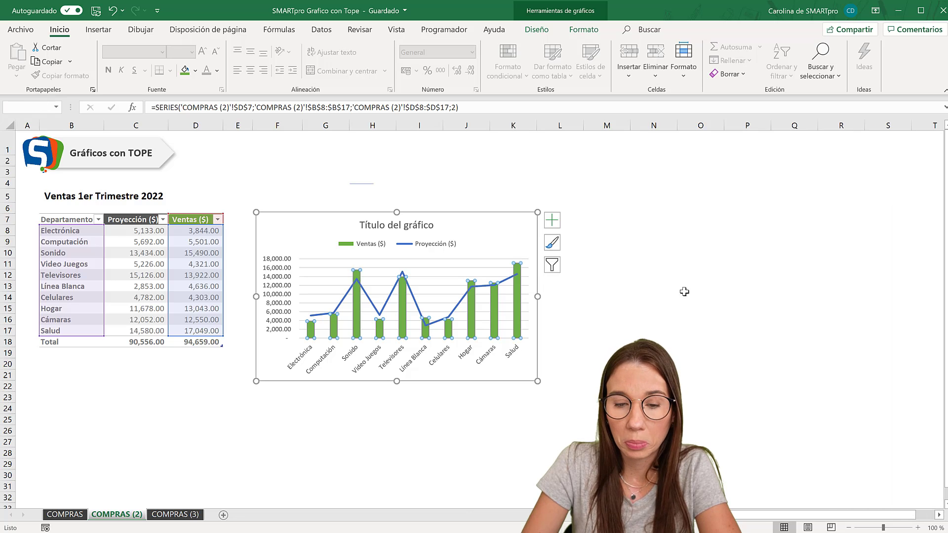
# Give the Ventas series a gradient fill from green to light green, middle stop at 33 %.
pyautogui.rightClick(404, 311)
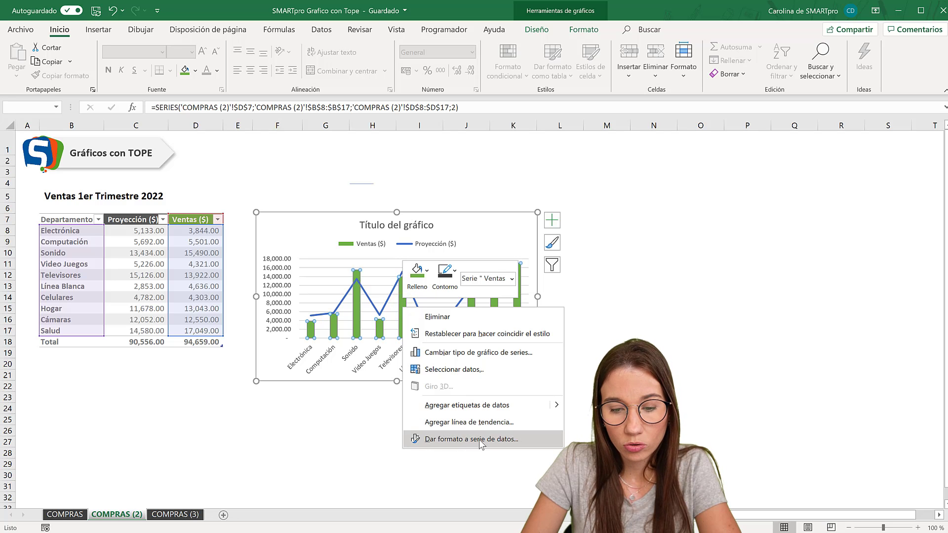
pyautogui.click(459, 439)
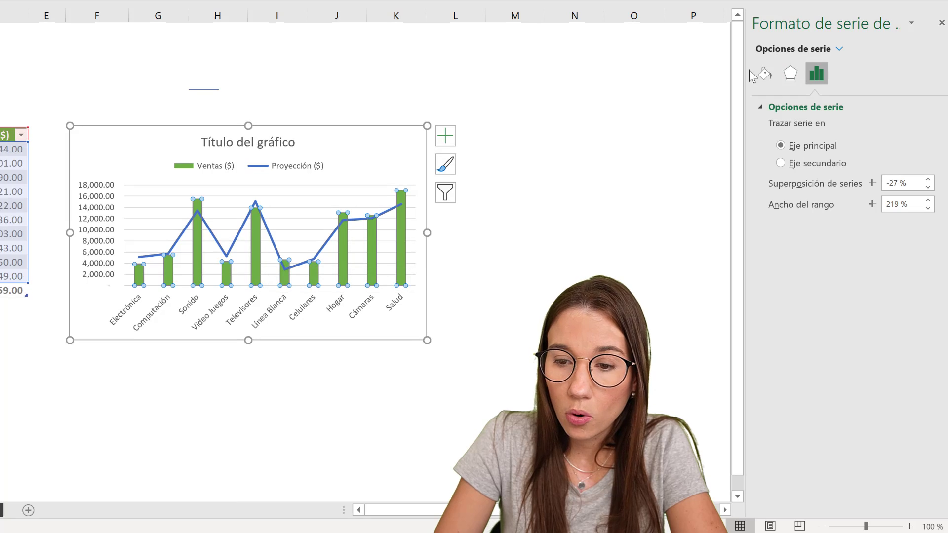
pyautogui.click(765, 74)
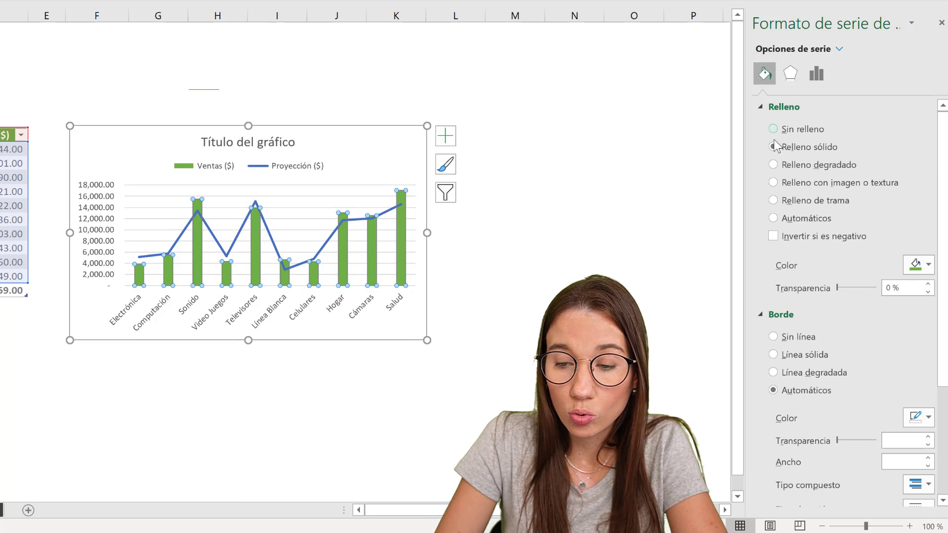
pyautogui.click(792, 165)
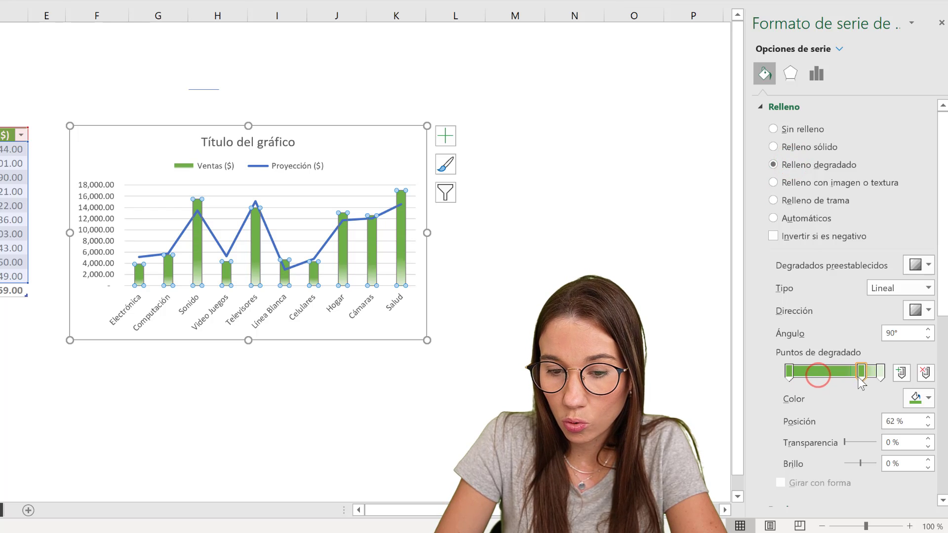
pyautogui.moveTo(846, 384); pyautogui.dragTo(819, 373)
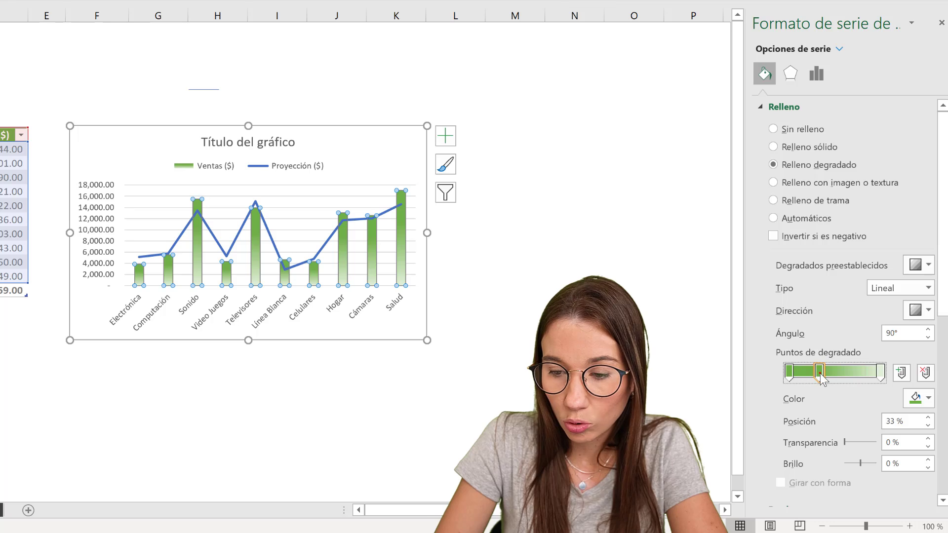
pyautogui.click(914, 399)
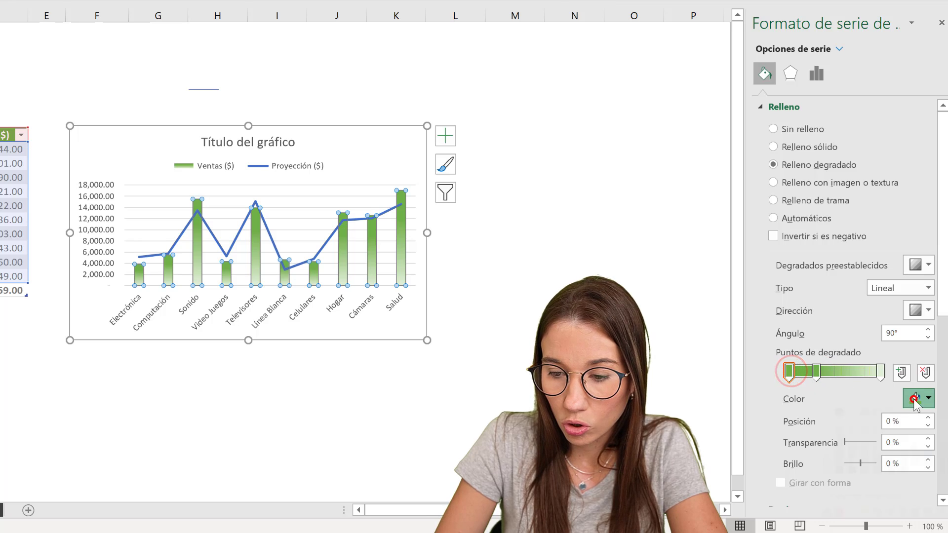
pyautogui.click(941, 437)
pyautogui.click(814, 375)
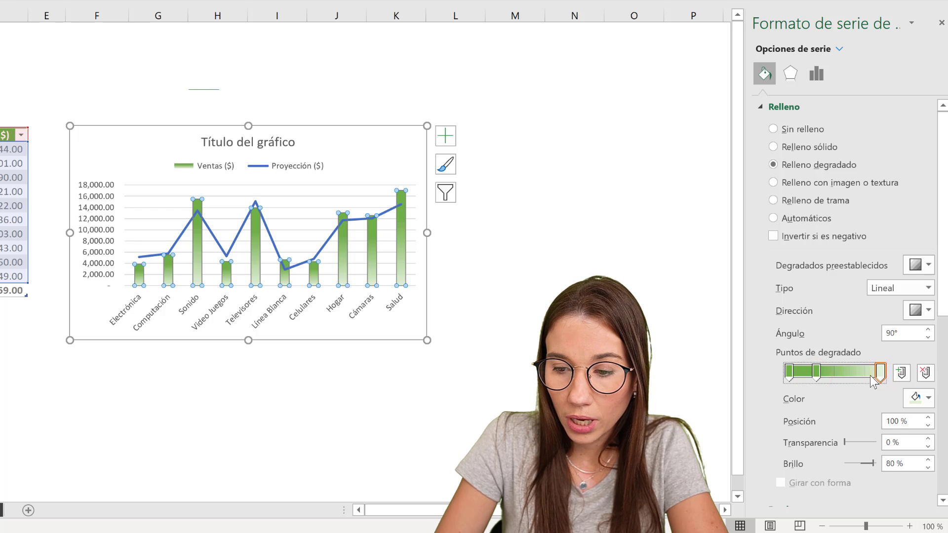
pyautogui.click(926, 398)
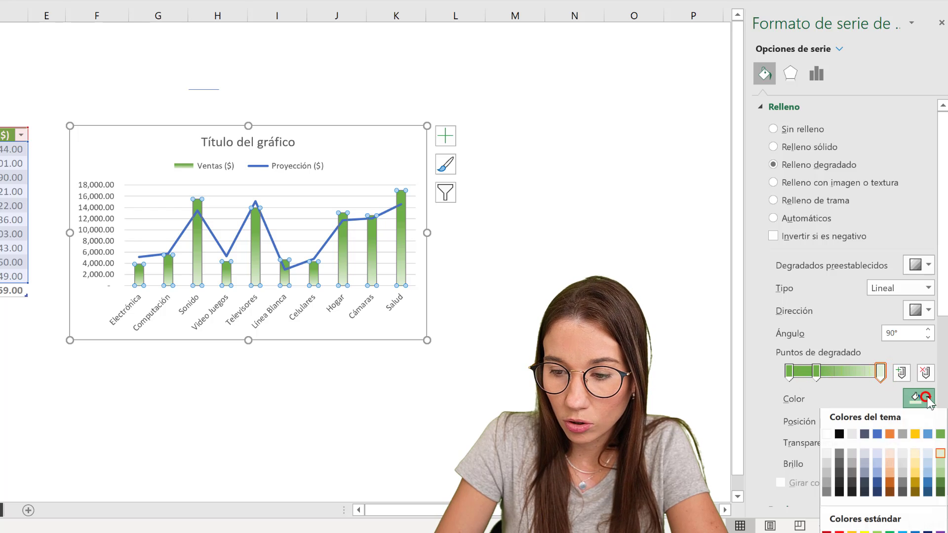
pyautogui.click(940, 457)
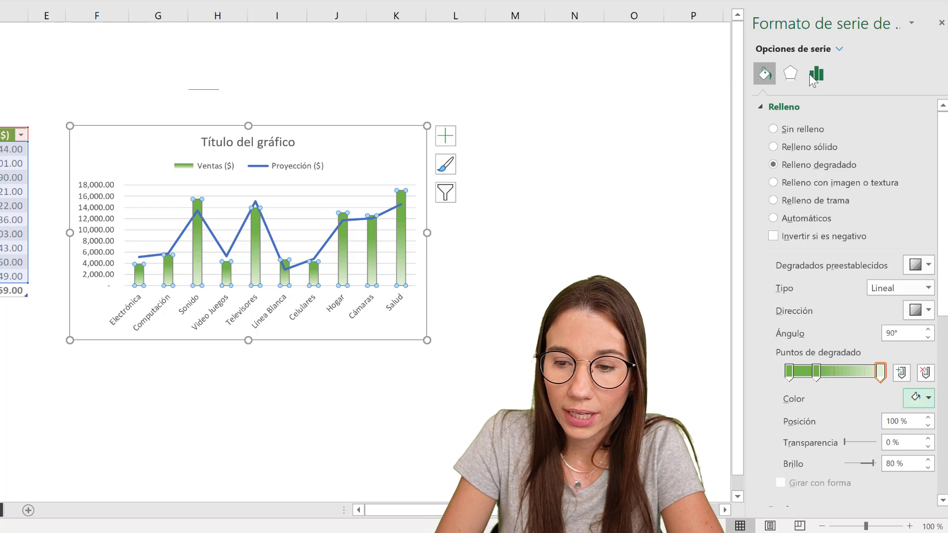
# Set the Ventas series gap width (Ancho del rango) to 100 %.
pyautogui.click(813, 79)
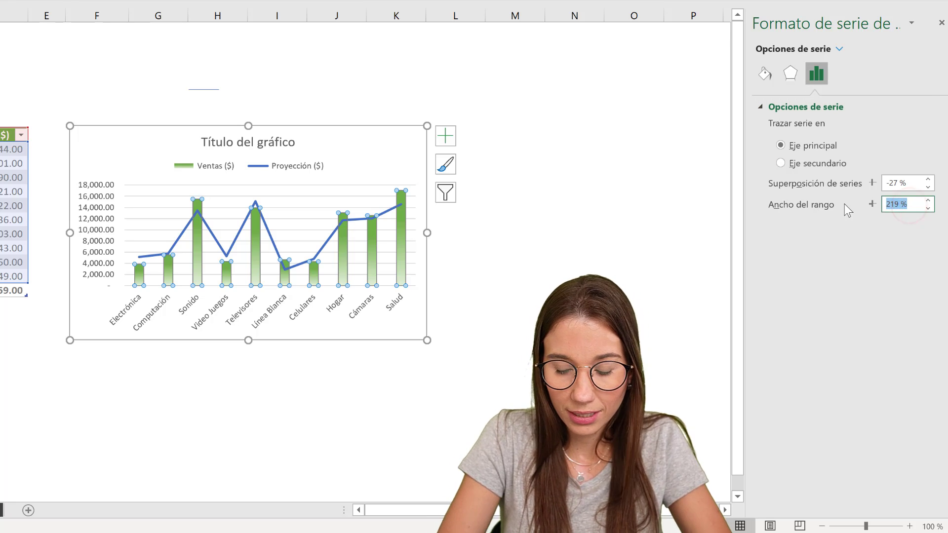
pyautogui.write('100')
pyautogui.press('Return')
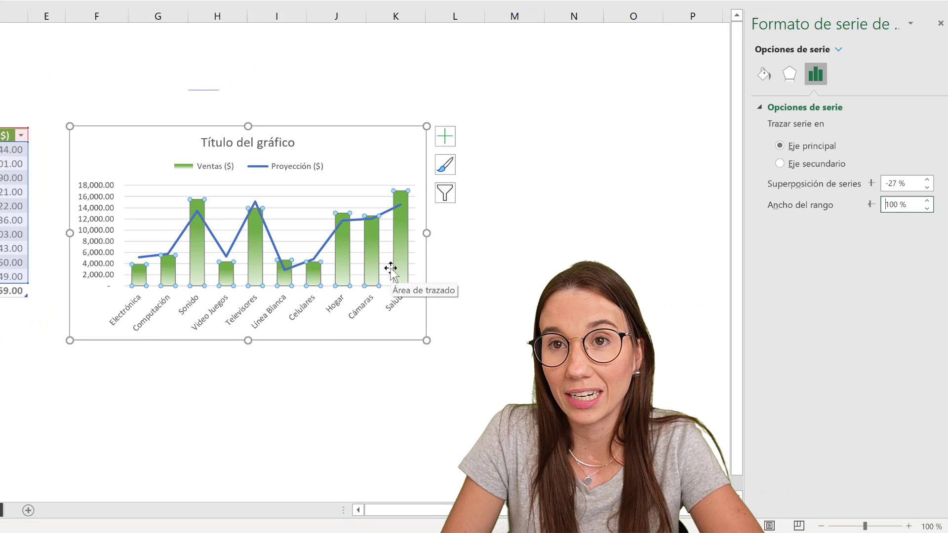
pyautogui.click(339, 334)
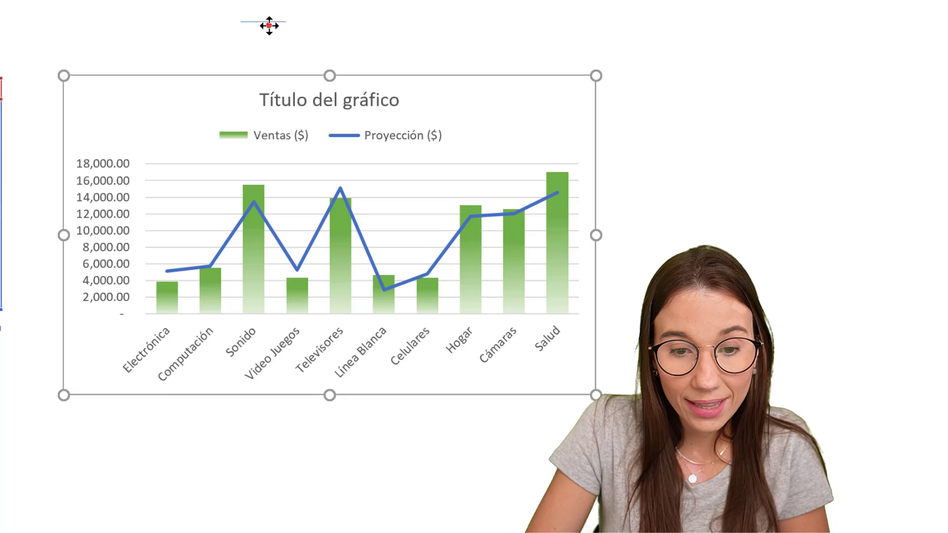
# Move the flat line down onto the chart and shorten its width.
pyautogui.click(269, 25)
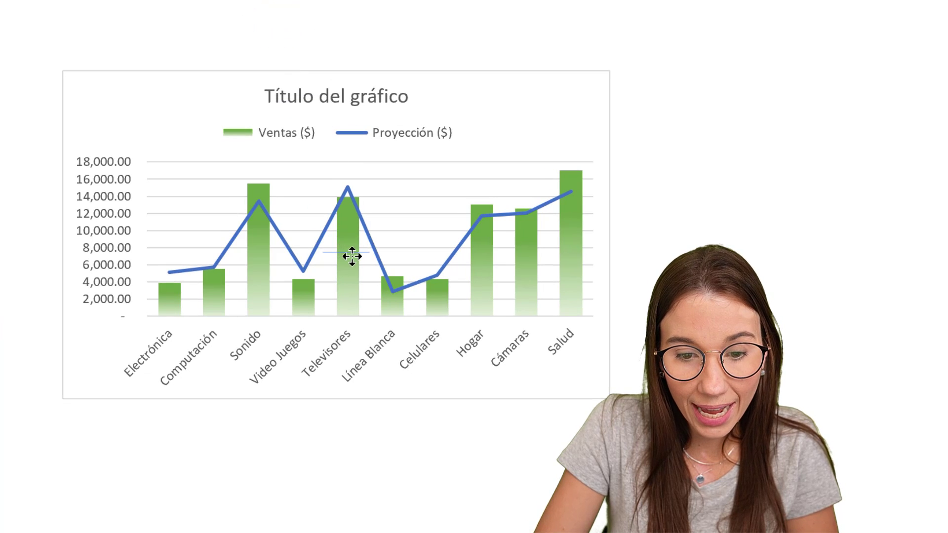
pyautogui.moveTo(353, 256); pyautogui.dragTo(351, 265)
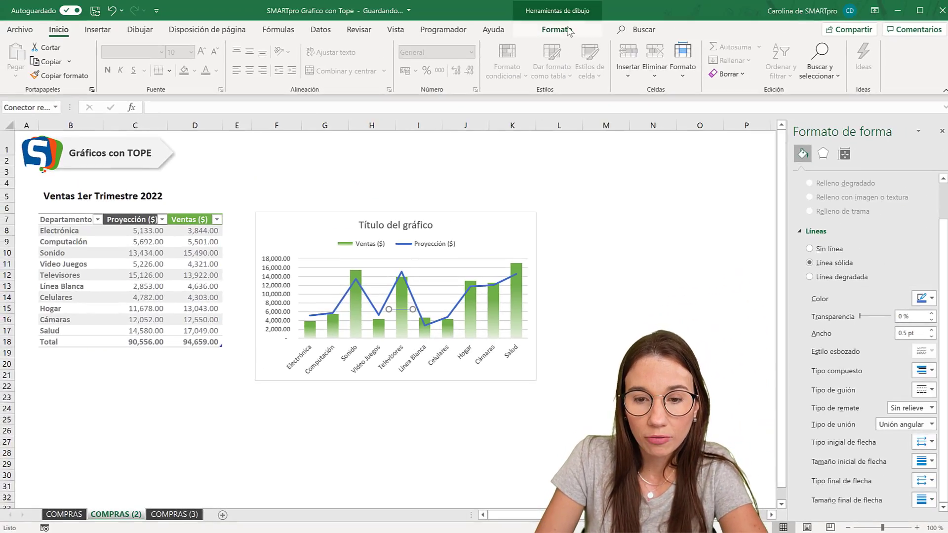
pyautogui.click(554, 30)
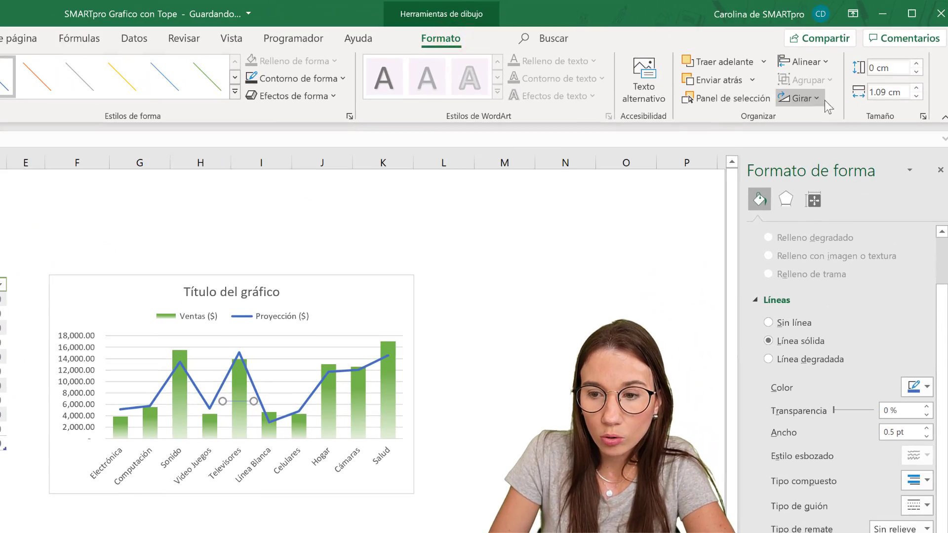
pyautogui.click(914, 97)
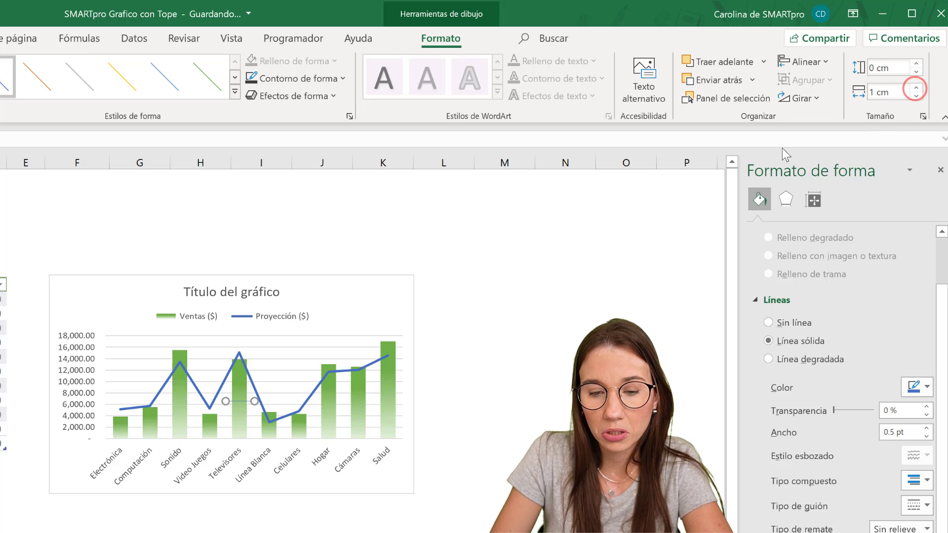
# Give the line a black outline with 2¼ pt weight.
pyautogui.click(291, 77)
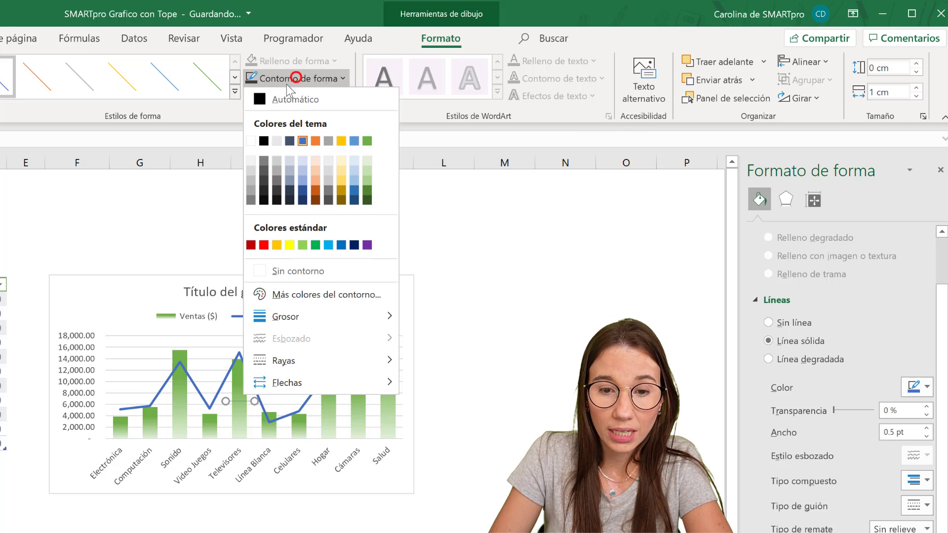
pyautogui.click(261, 138)
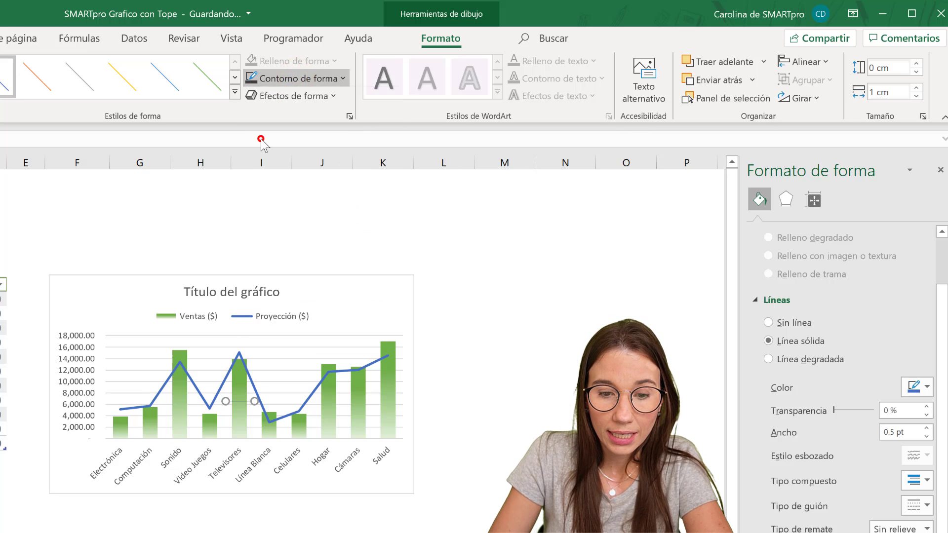
pyautogui.click(283, 80)
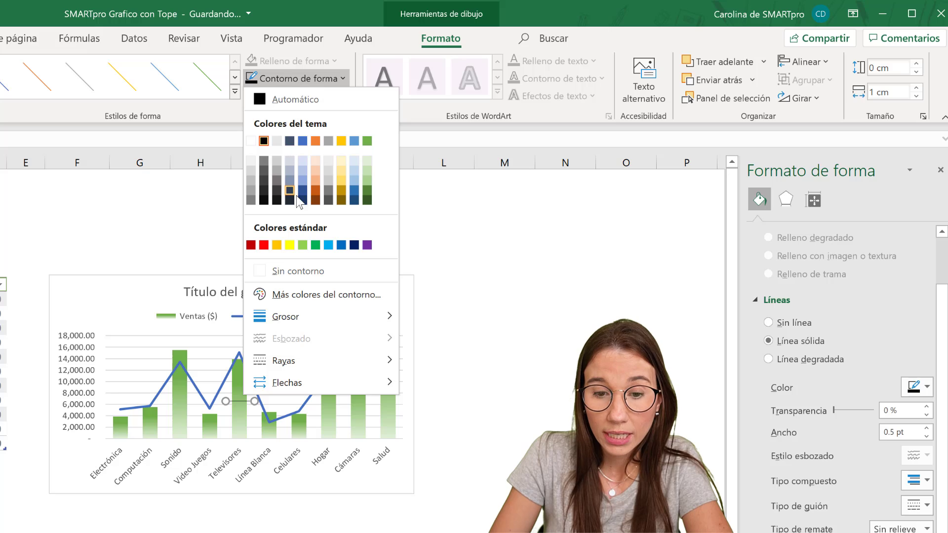
pyautogui.moveTo(286, 316)
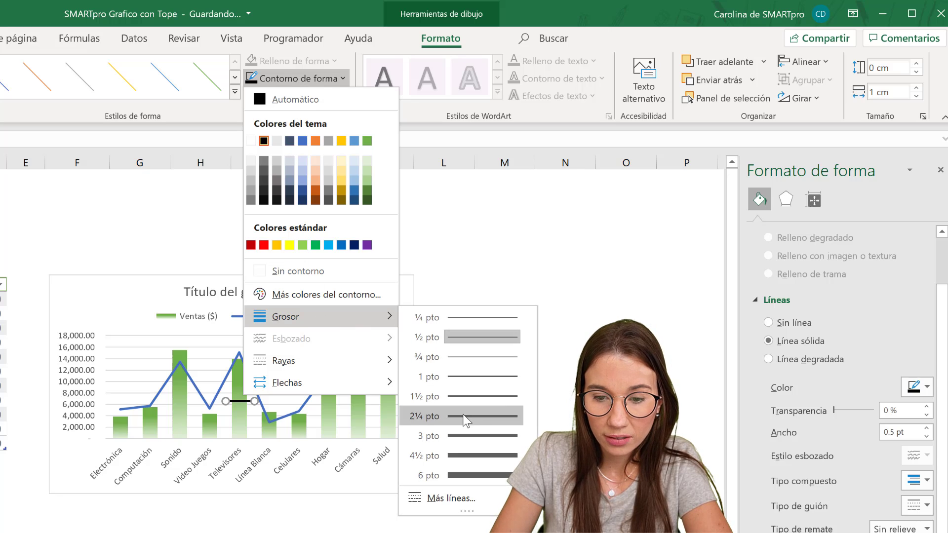
pyautogui.click(461, 416)
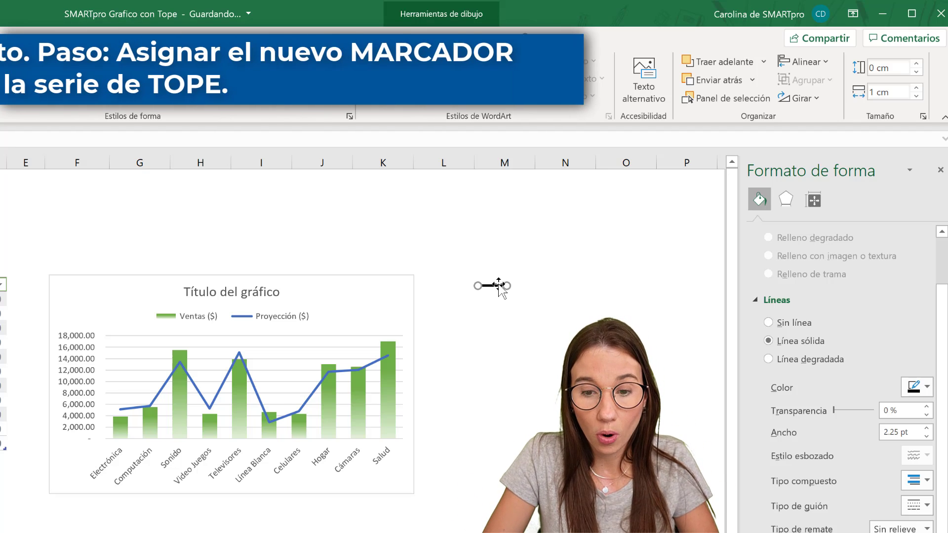
# Copy the black line and paste it onto the Proyección series as cap markers.
pyautogui.hotkey('ctrl', 'c')
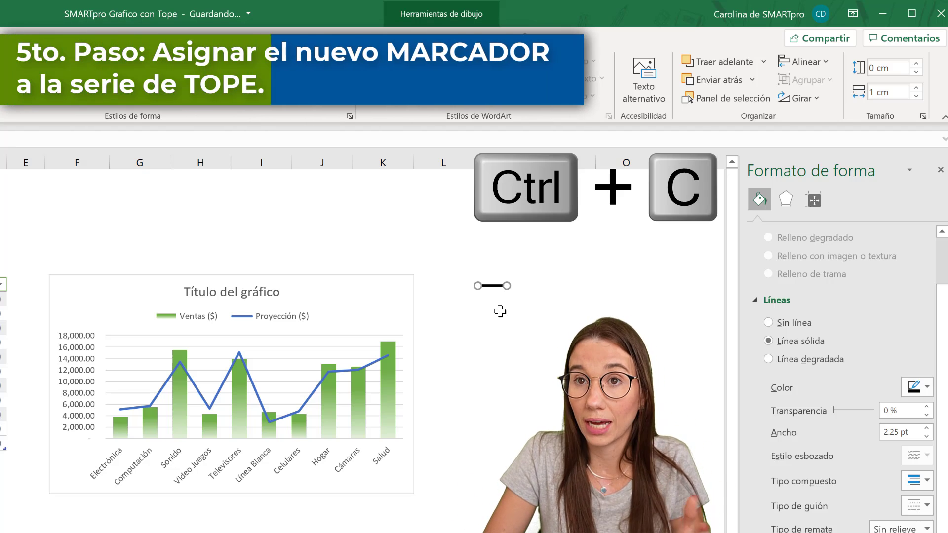
pyautogui.click(499, 335)
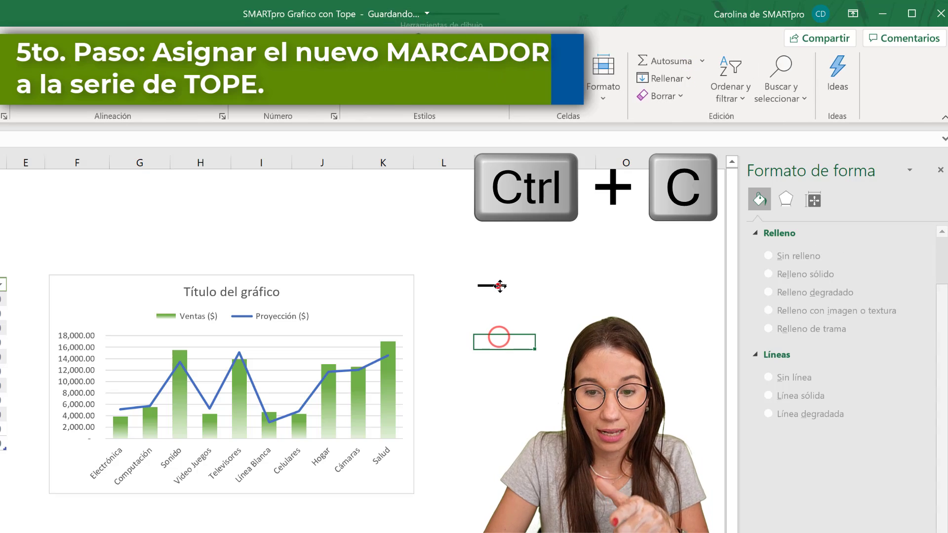
pyautogui.click(498, 286)
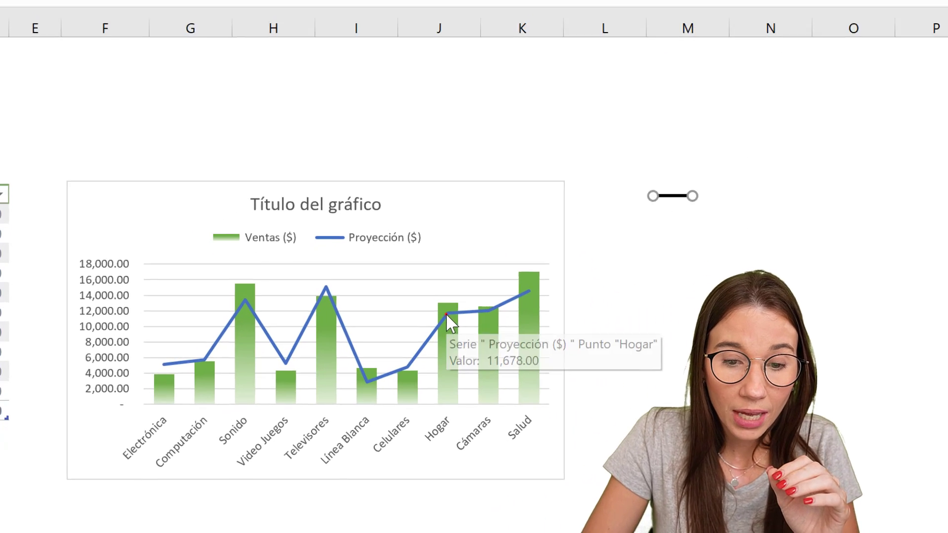
pyautogui.click(446, 313)
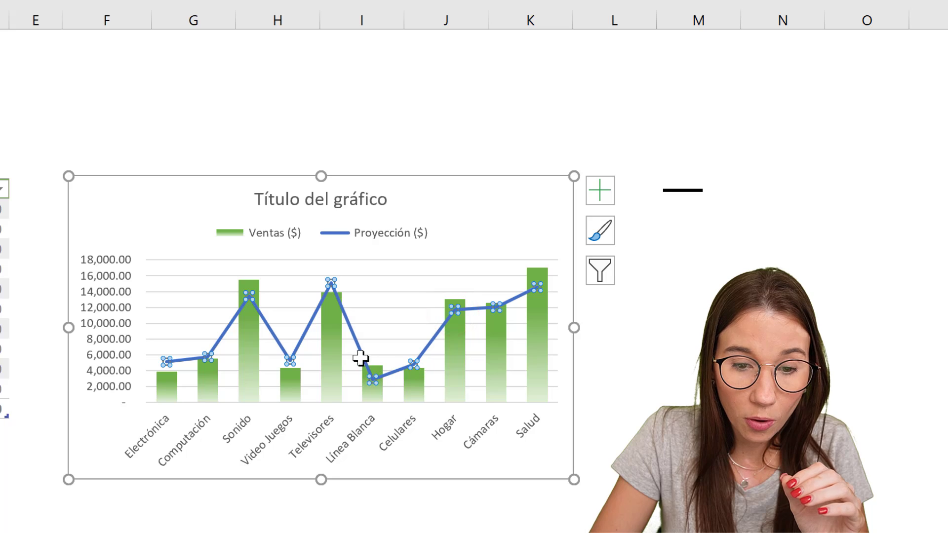
pyautogui.click(294, 271)
pyautogui.click(310, 326)
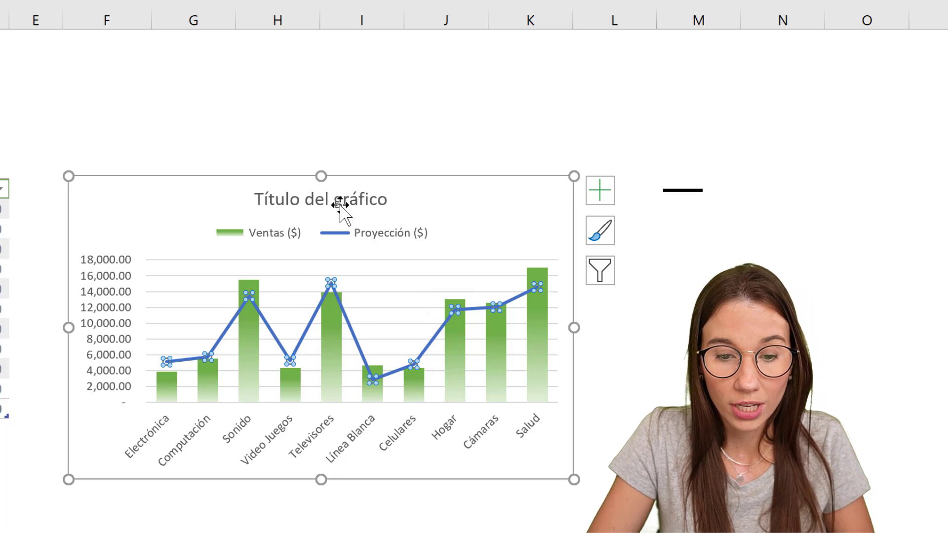
pyautogui.hotkey('ctrl', 'v')
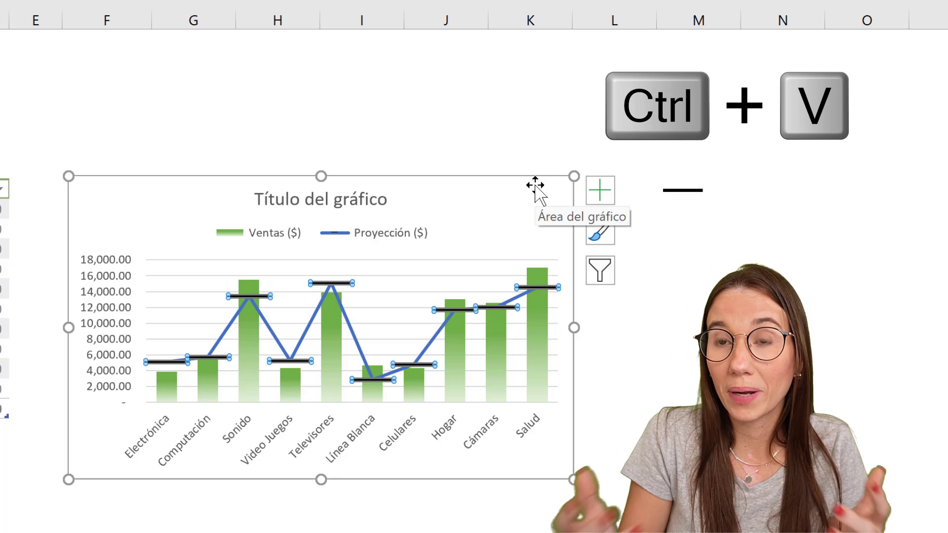
pyautogui.click(466, 210)
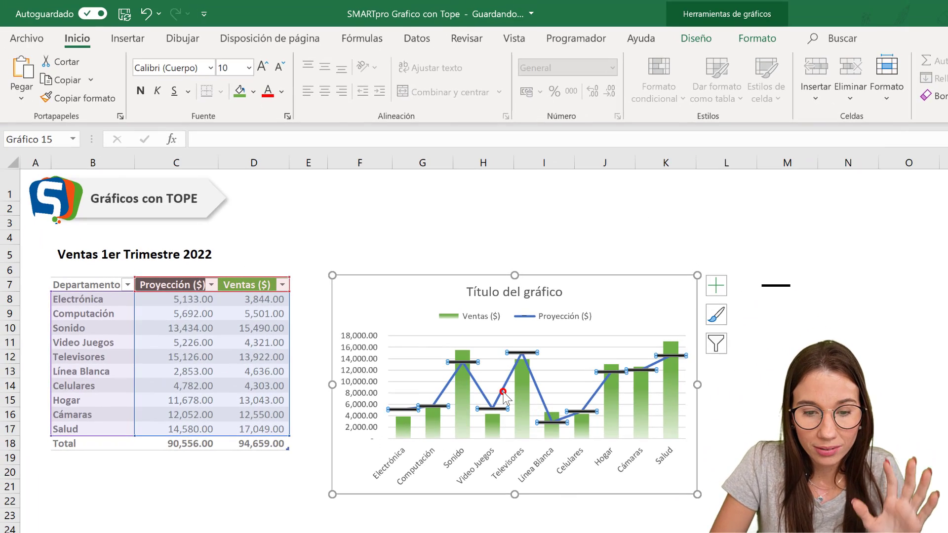
pyautogui.click(502, 392)
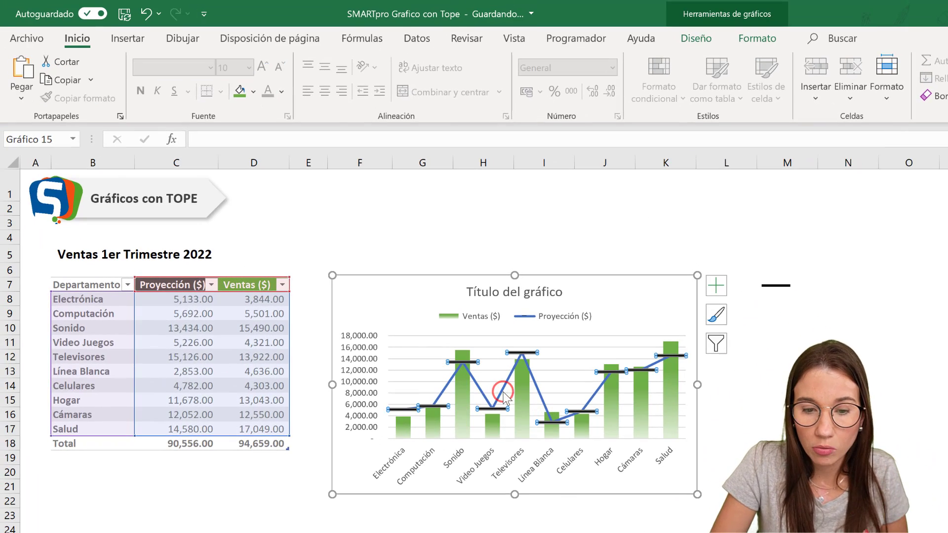
# Set the Proyección series outline to No Outline to hide its connecting line.
pyautogui.click(760, 37)
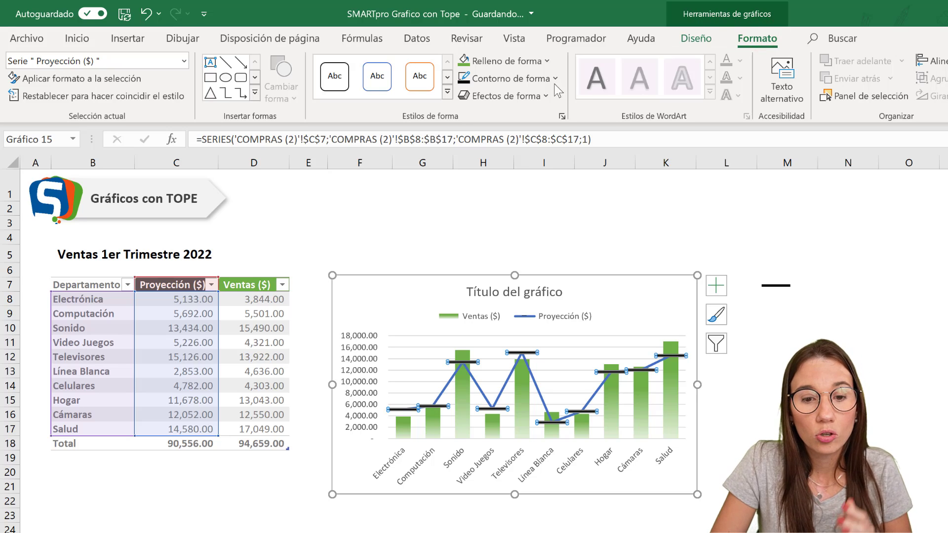
pyautogui.click(538, 78)
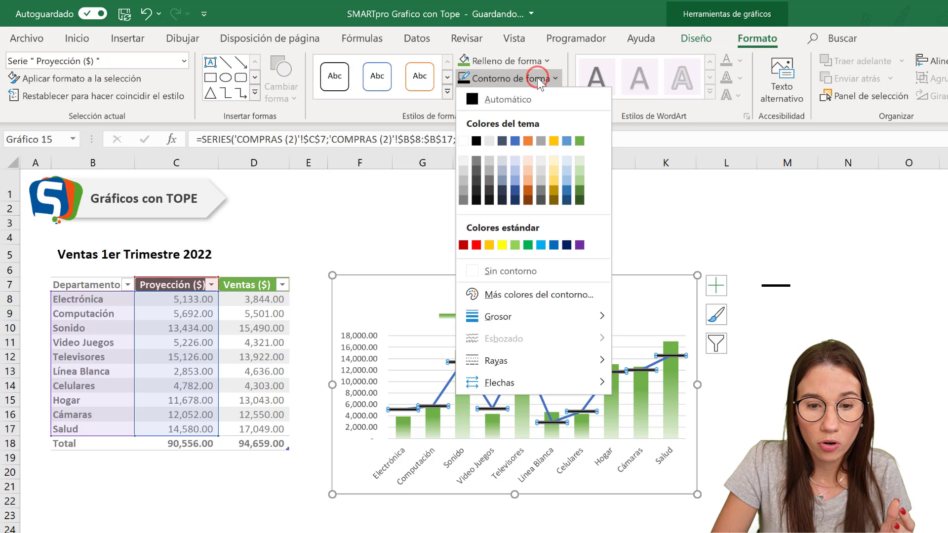
pyautogui.click(523, 271)
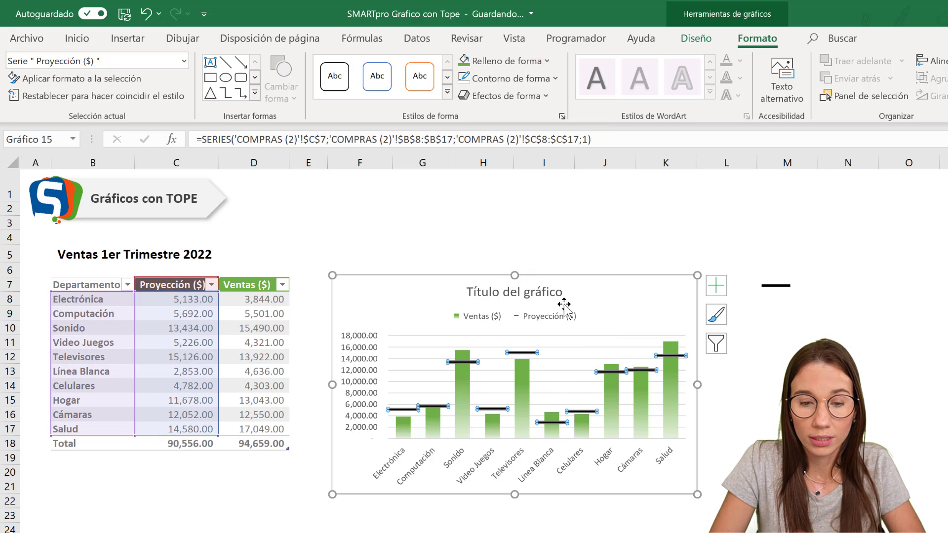
pyautogui.click(613, 237)
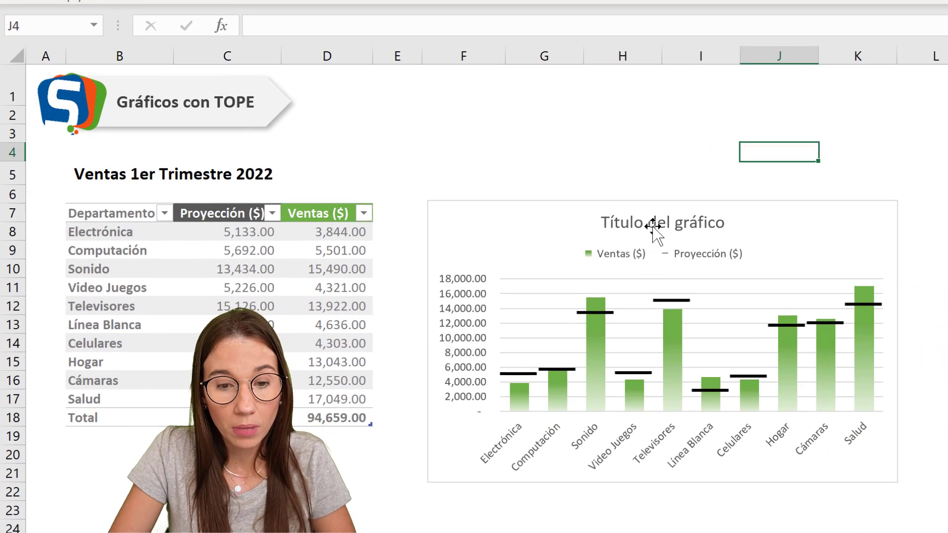
# Retitle the chart 'Ventas 1er Semestre'.
pyautogui.click(653, 226)
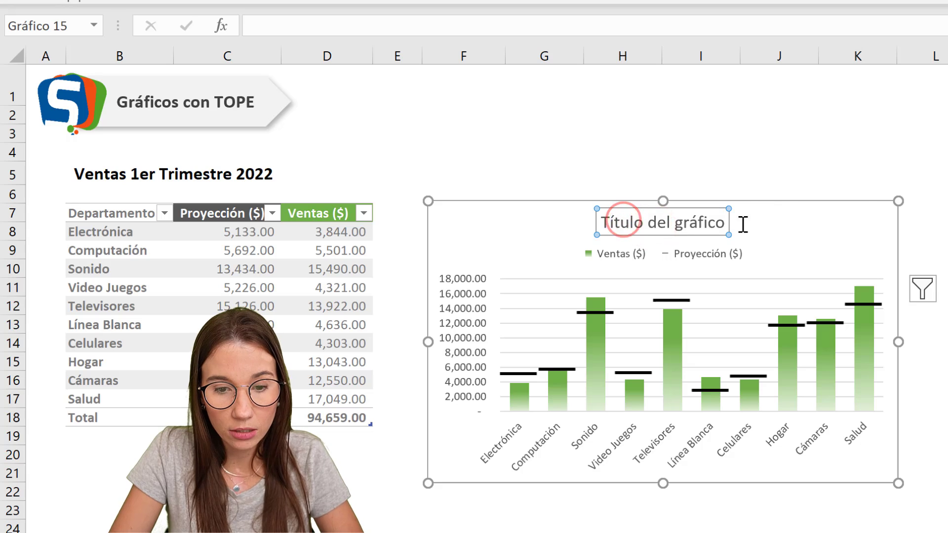
pyautogui.tripleClick(664, 228)
pyautogui.write('Venta')
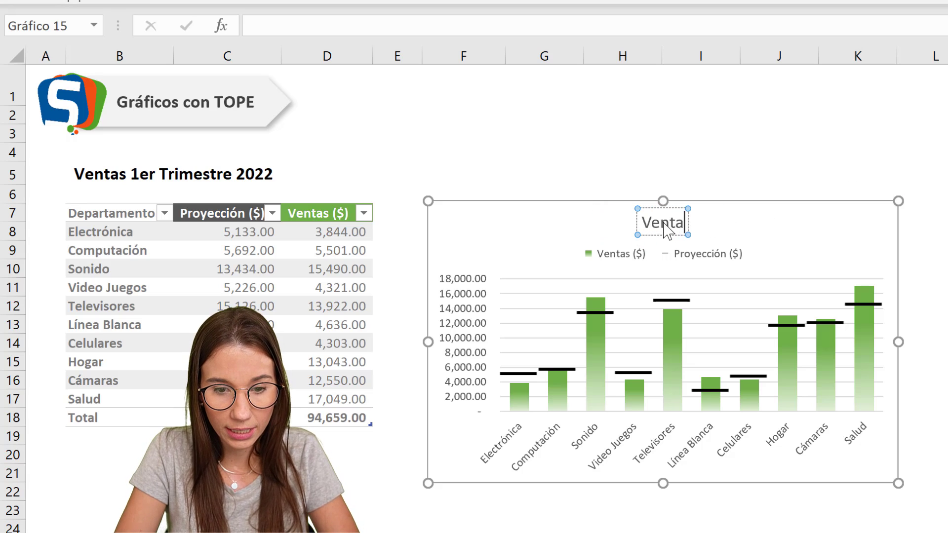
pyautogui.write('s 1er S')
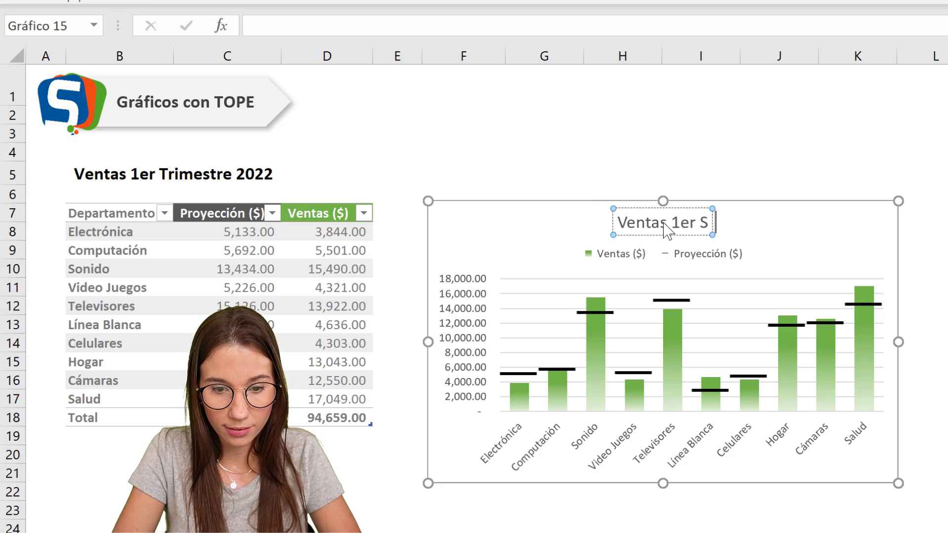
pyautogui.write('emestre')
pyautogui.click(729, 151)
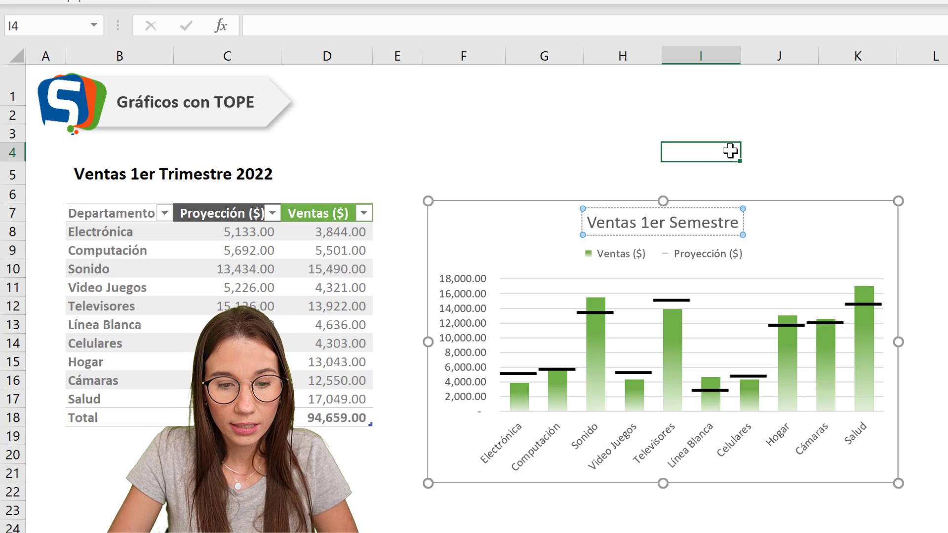
# Remove the decimals from the values in C8:D18, then select the spare black line beside the chart.
pyautogui.moveTo(227, 234); pyautogui.dragTo(332, 418)
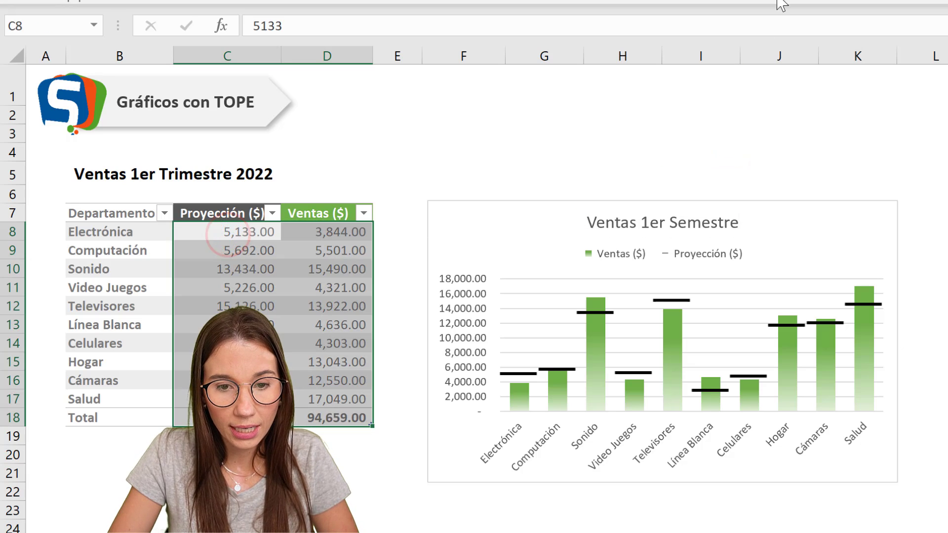
pyautogui.hotkey('alt', 'h')
pyautogui.press('9')
pyautogui.click(398, 151)
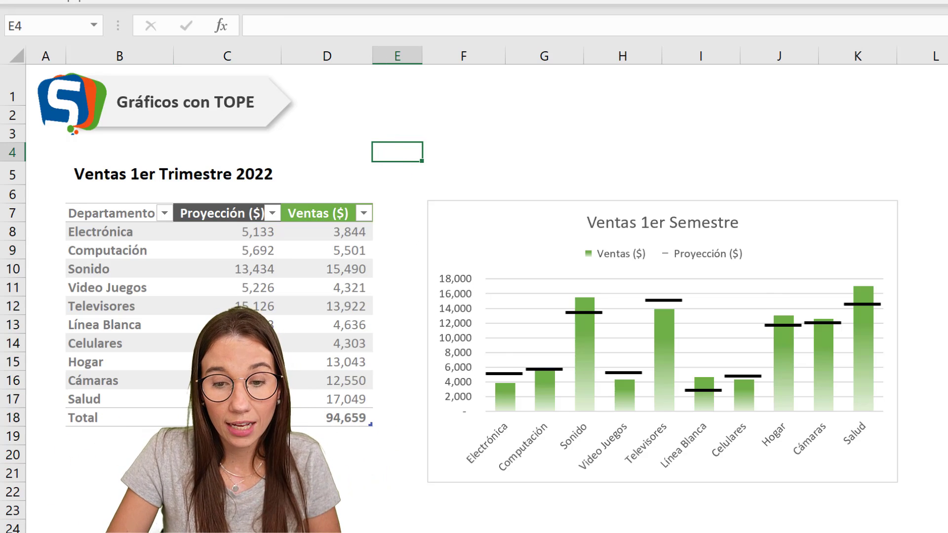
pyautogui.click(663, 300)
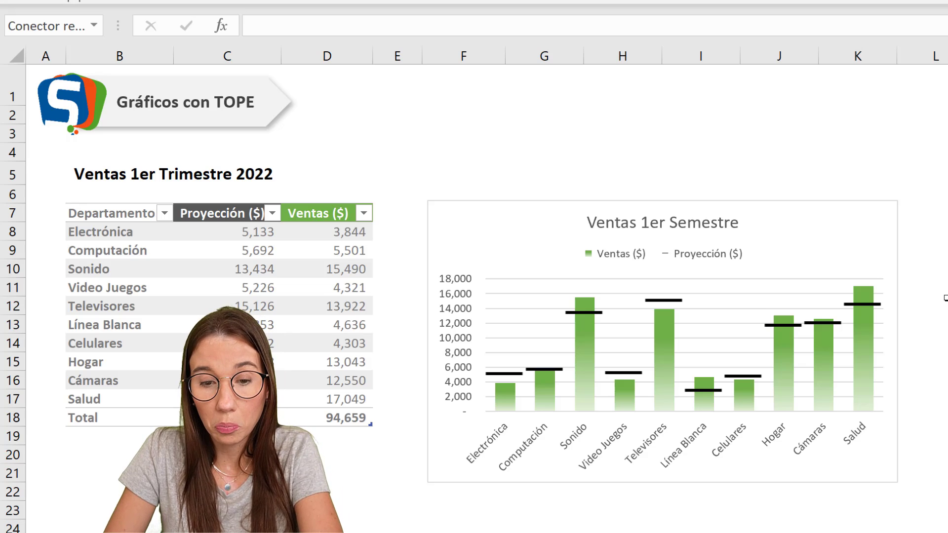
# Deselect the spare line shape, leaving the chart finished.
pyautogui.press('Escape')
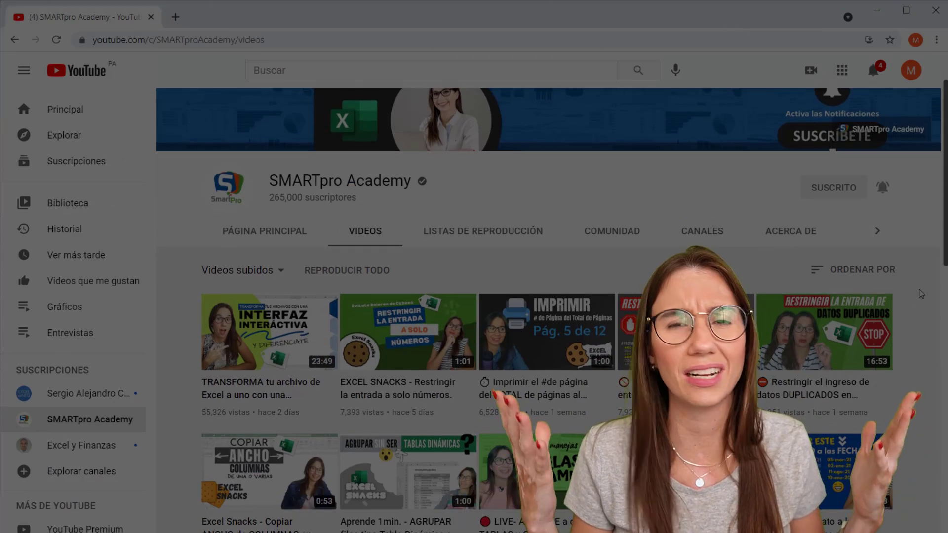
pyautogui.scroll(-1, 920, 293)
pyautogui.scroll(-2, 920, 295)
pyautogui.scroll(-2, 920, 295)
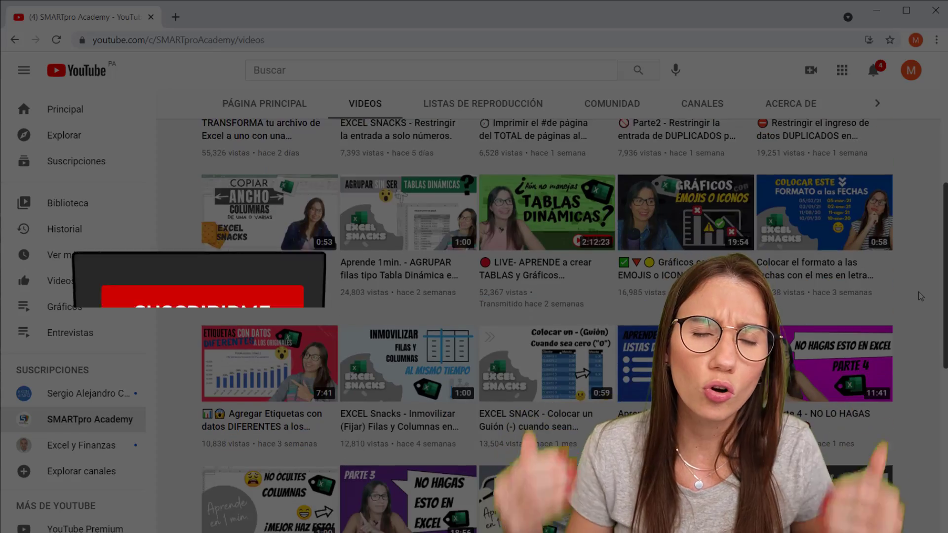
pyautogui.scroll(-1, 921, 296)
pyautogui.scroll(-1, 921, 296)
pyautogui.scroll(-1, 921, 296)
pyautogui.scroll(-2, 921, 296)
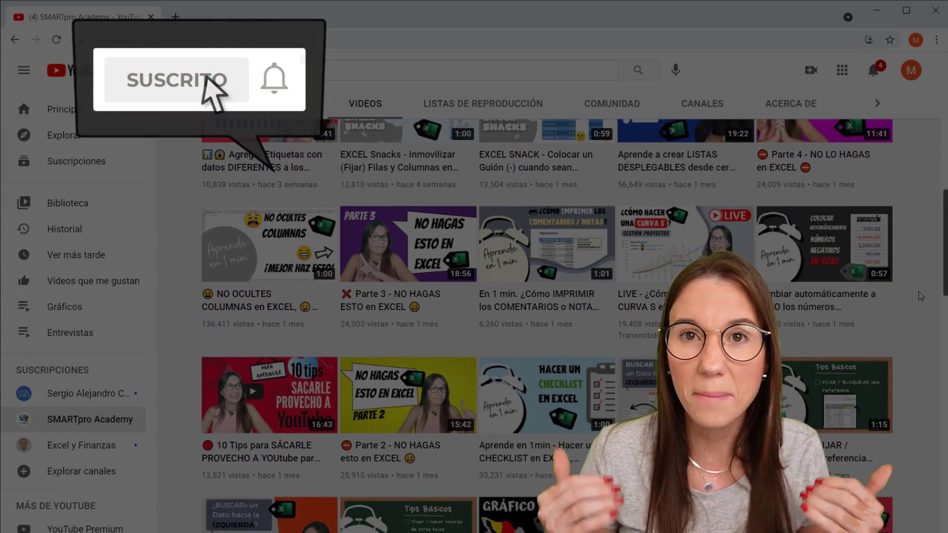
pyautogui.scroll(-1, 921, 296)
pyautogui.scroll(-1, 920, 296)
pyautogui.scroll(-3, 920, 296)
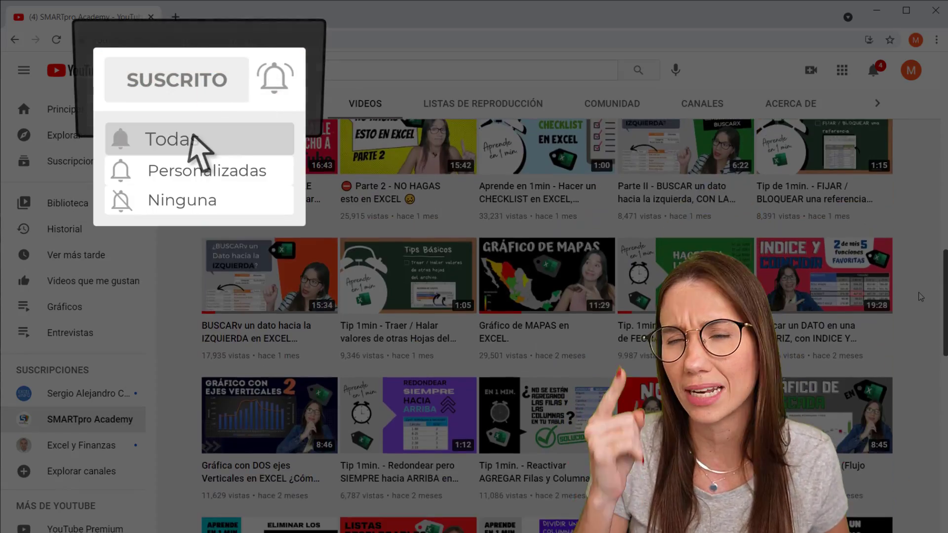
pyautogui.scroll(-1, 920, 297)
pyautogui.scroll(-1, 921, 296)
pyautogui.scroll(-3, 921, 297)
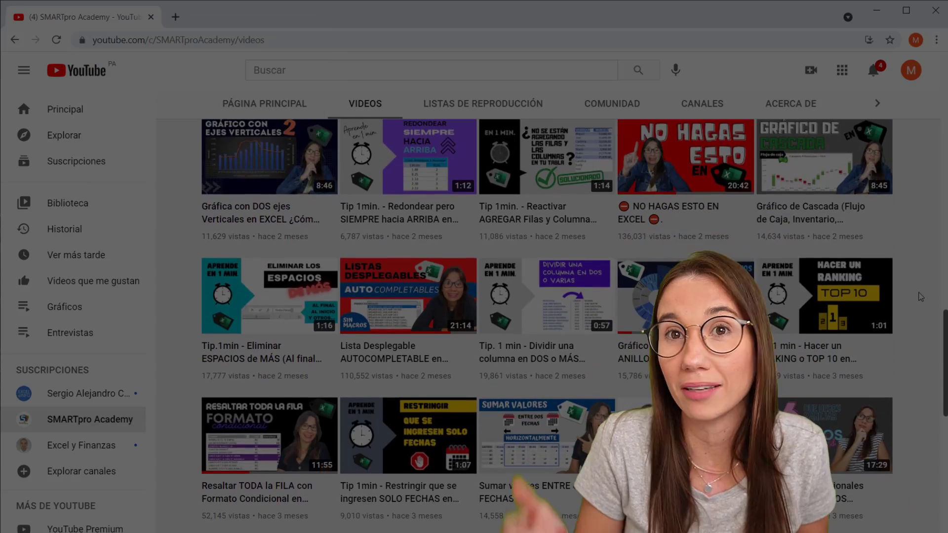
pyautogui.scroll(-1, 921, 297)
pyautogui.scroll(-1, 920, 297)
pyautogui.scroll(-2, 920, 296)
pyautogui.scroll(-1, 920, 296)
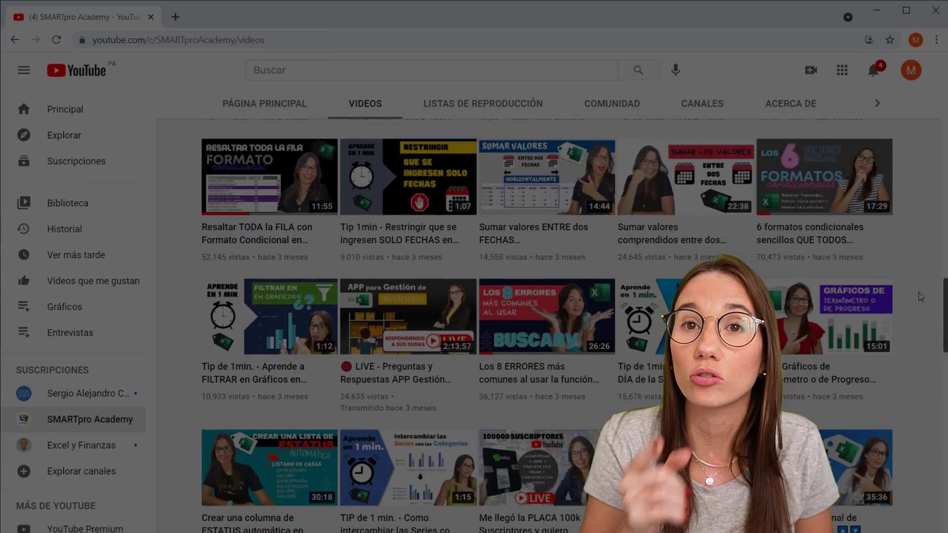
pyautogui.scroll(-1, 921, 297)
pyautogui.scroll(-2, 921, 296)
pyautogui.scroll(-1, 921, 296)
pyautogui.scroll(-1, 921, 296)
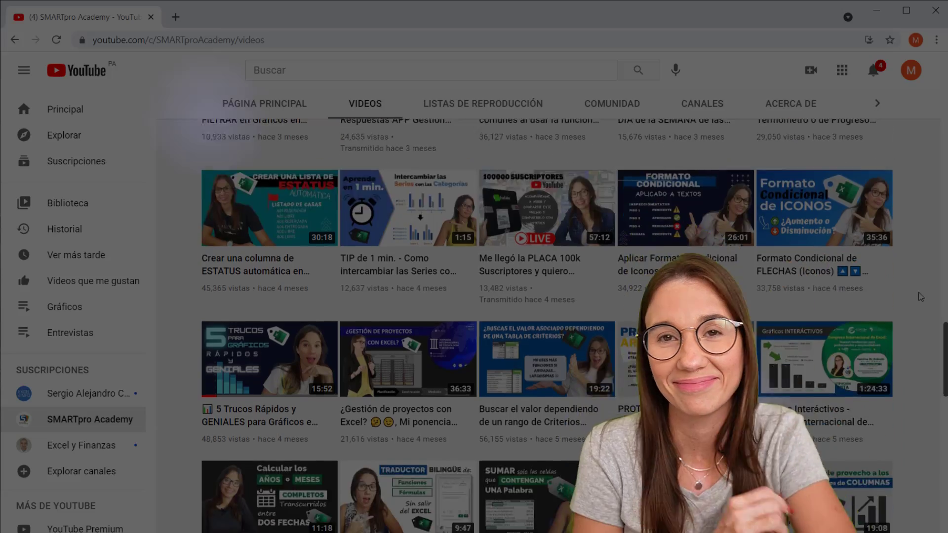